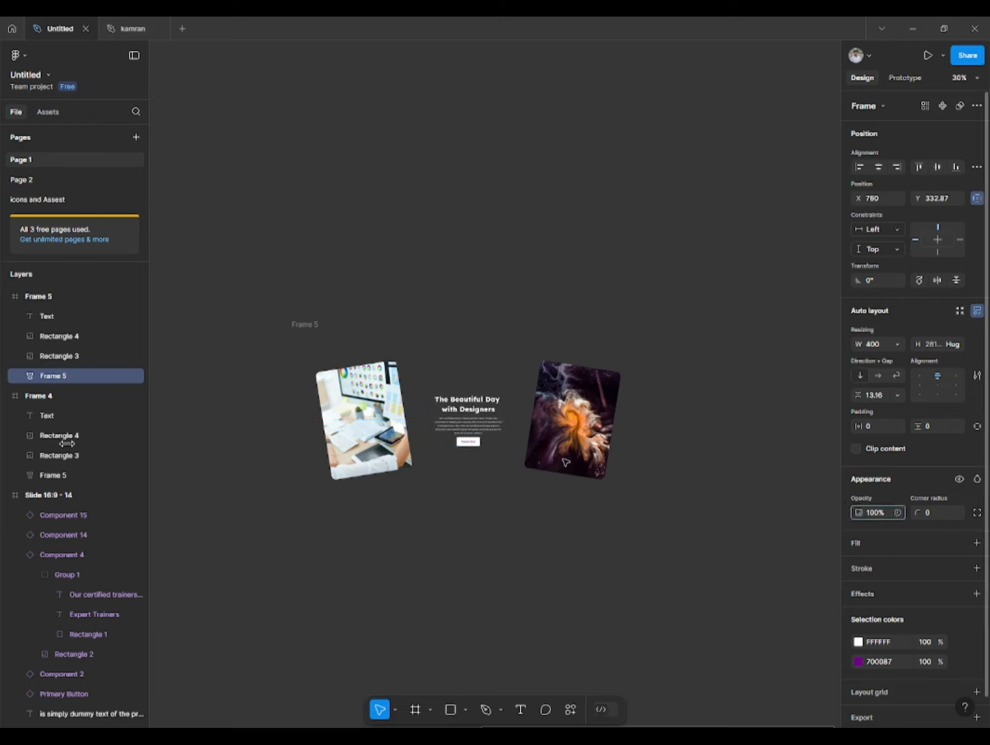
Scale the heading, paragraph and button frame between the two photos to a width of 652.
click(449, 410)
key(k)
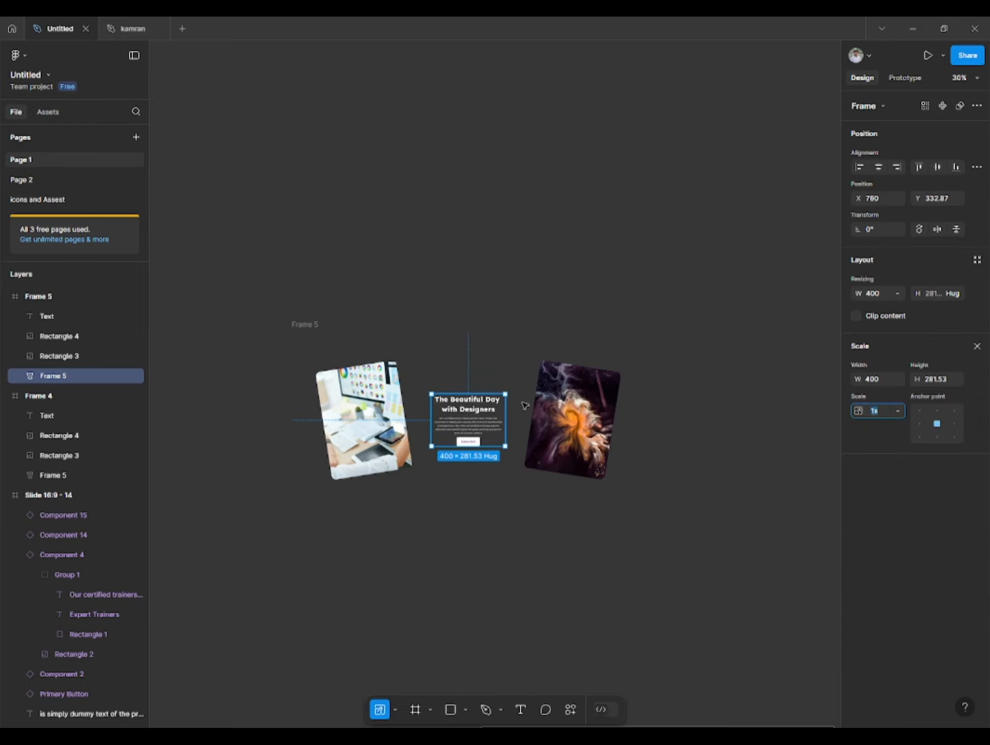
click(886, 384)
text(652)
key(Return)
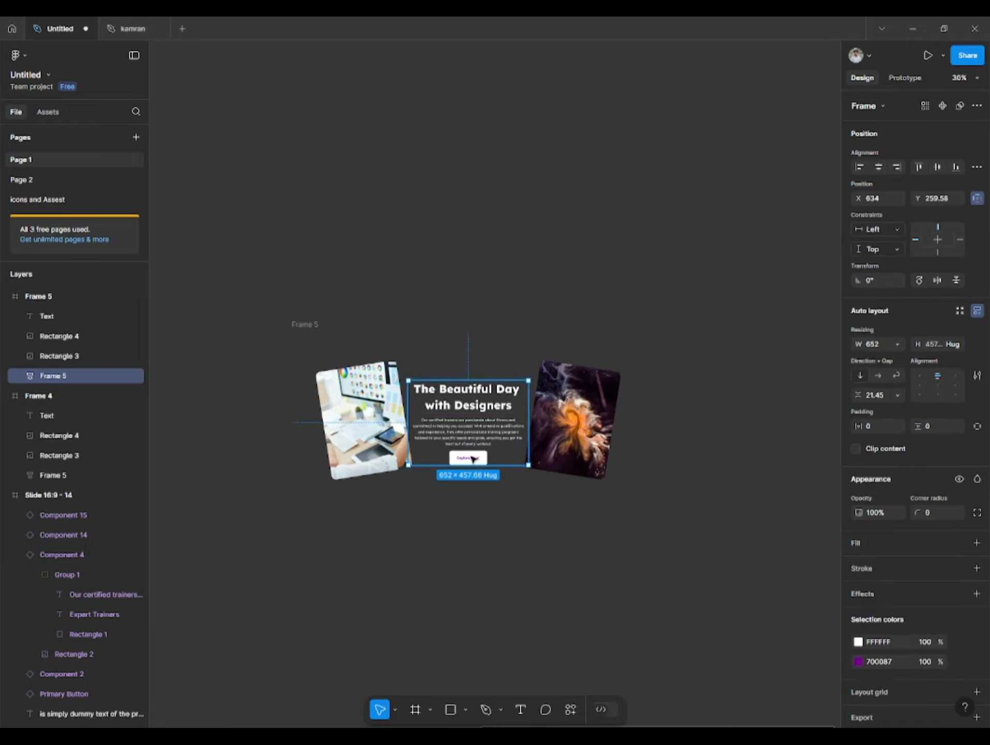
scroll(452, 472, up, 5)
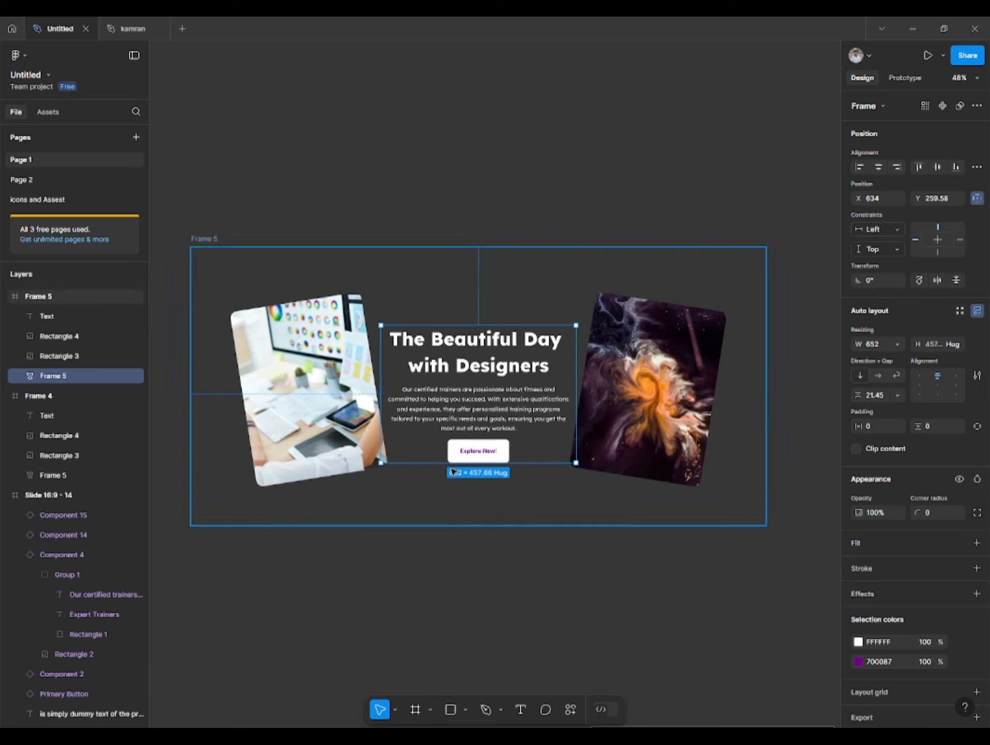
scroll(453, 471, down, 1)
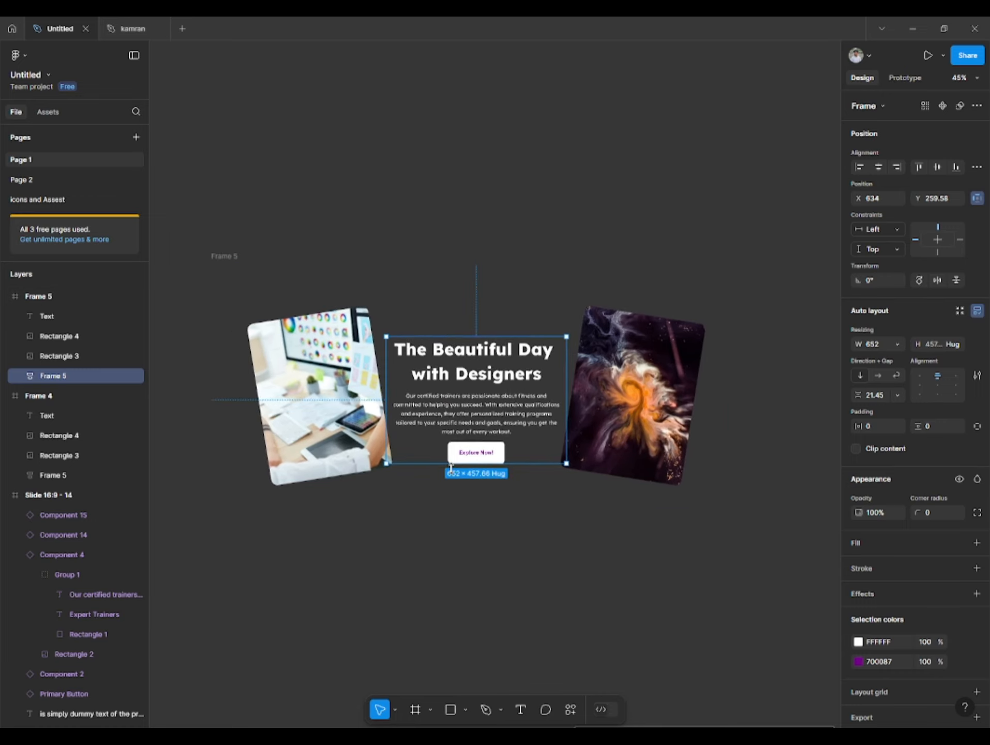
shift+click(321, 399)
shift+click(599, 385)
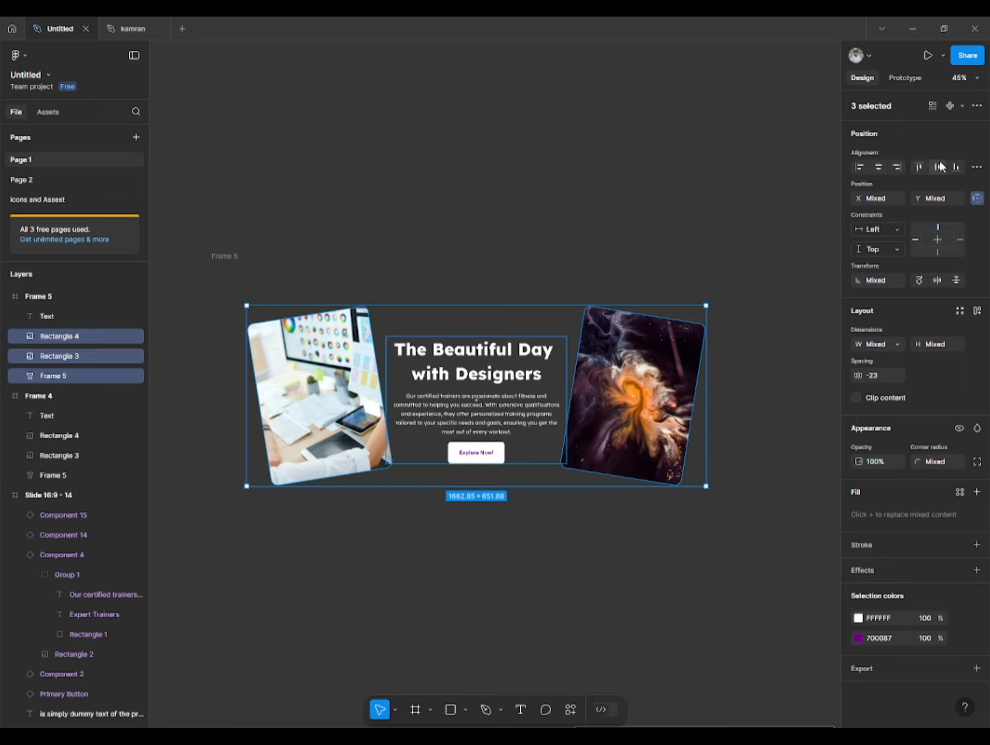
click(502, 544)
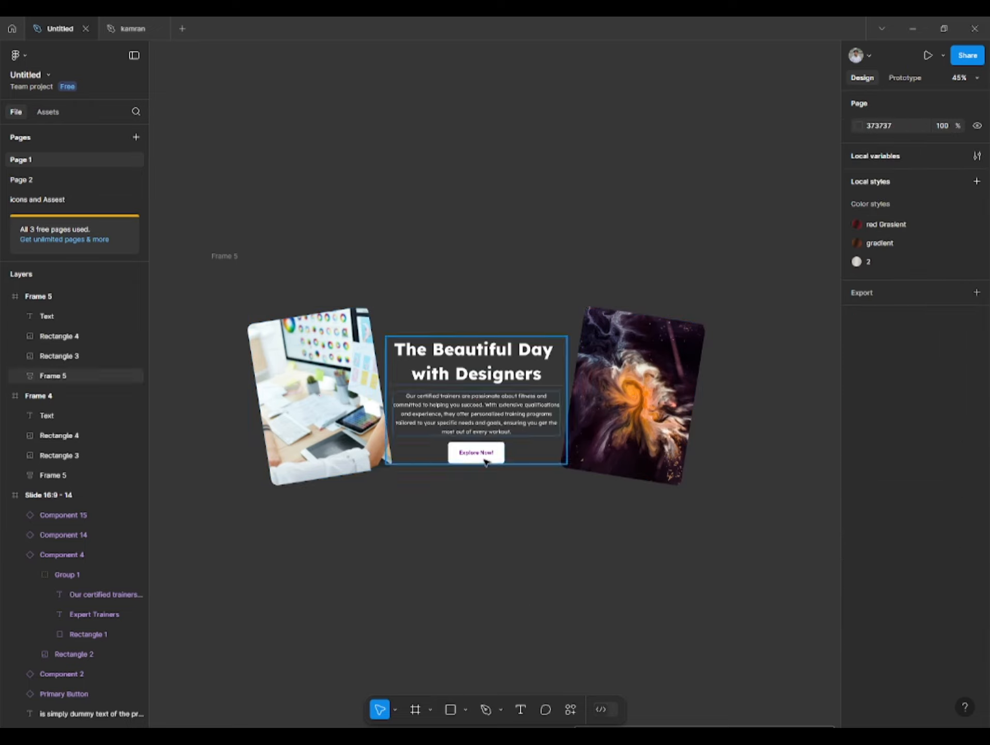
Combine Frame 4 and Frame 5 into one component set.
scroll(485, 463, down, 3)
scroll(453, 468, down, 2)
drag(449, 472, 537, 476)
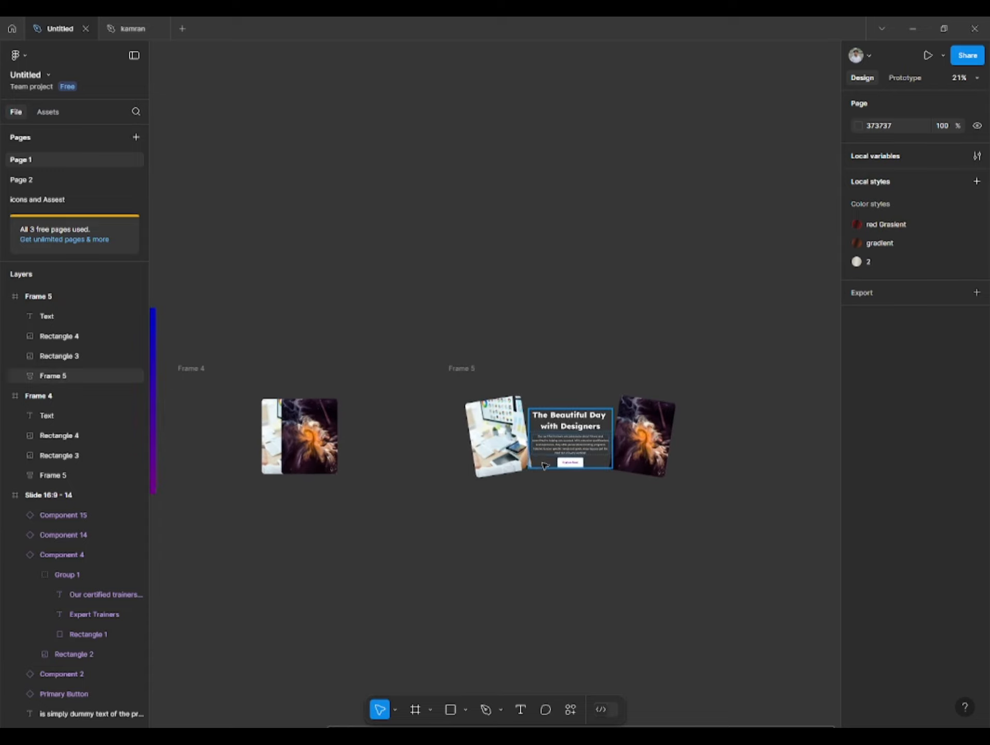
click(206, 368)
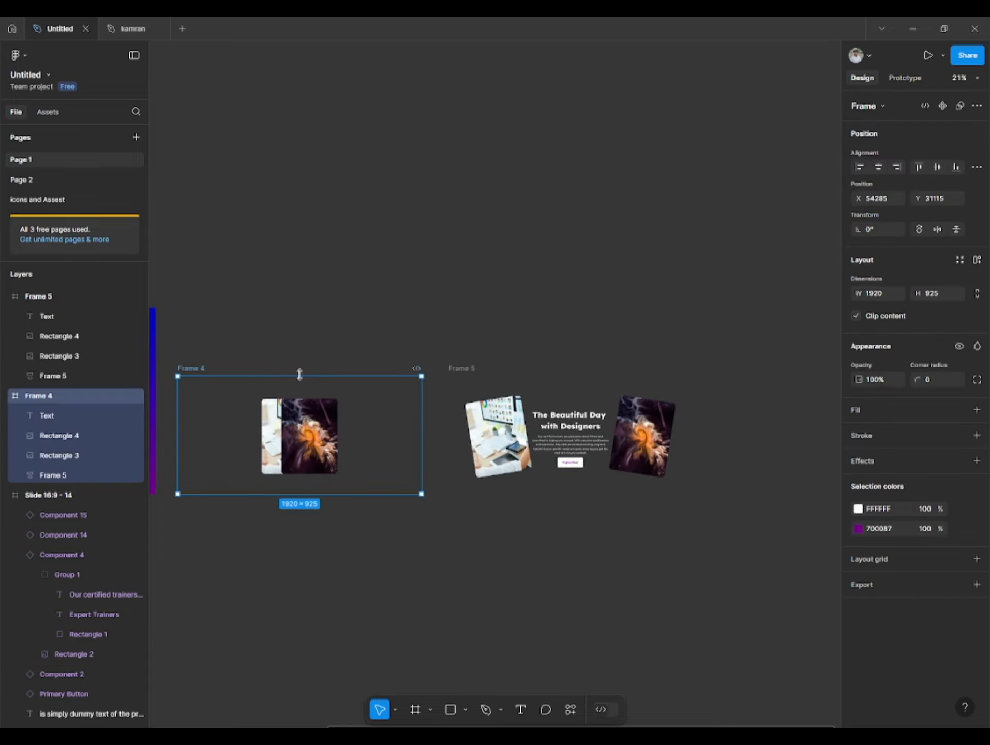
shift+click(459, 372)
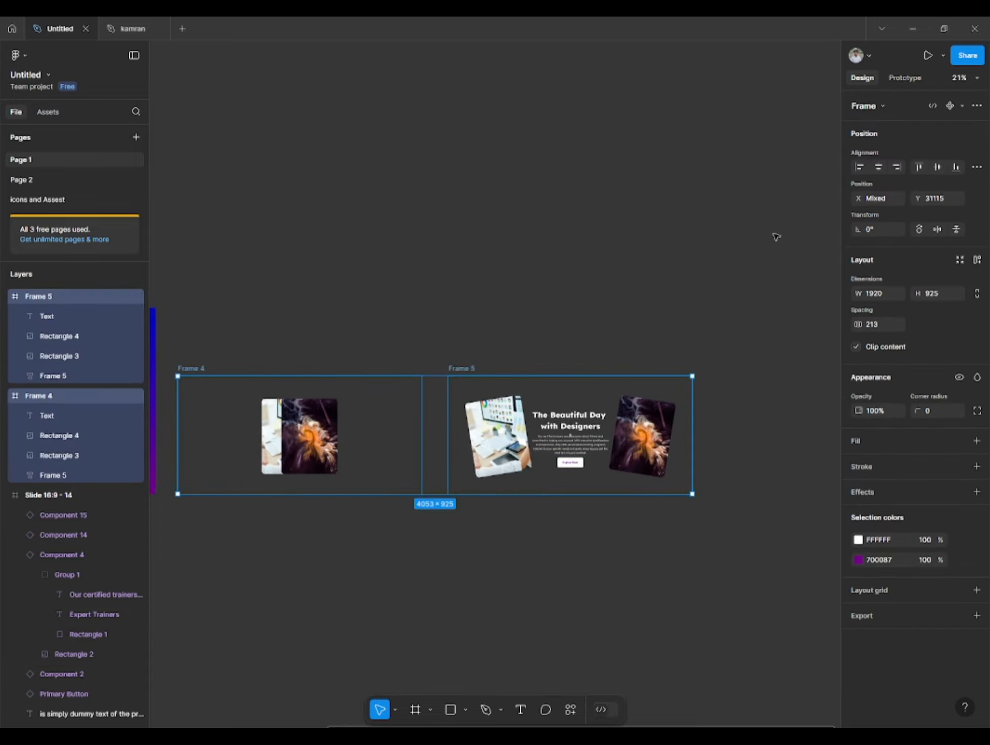
click(962, 108)
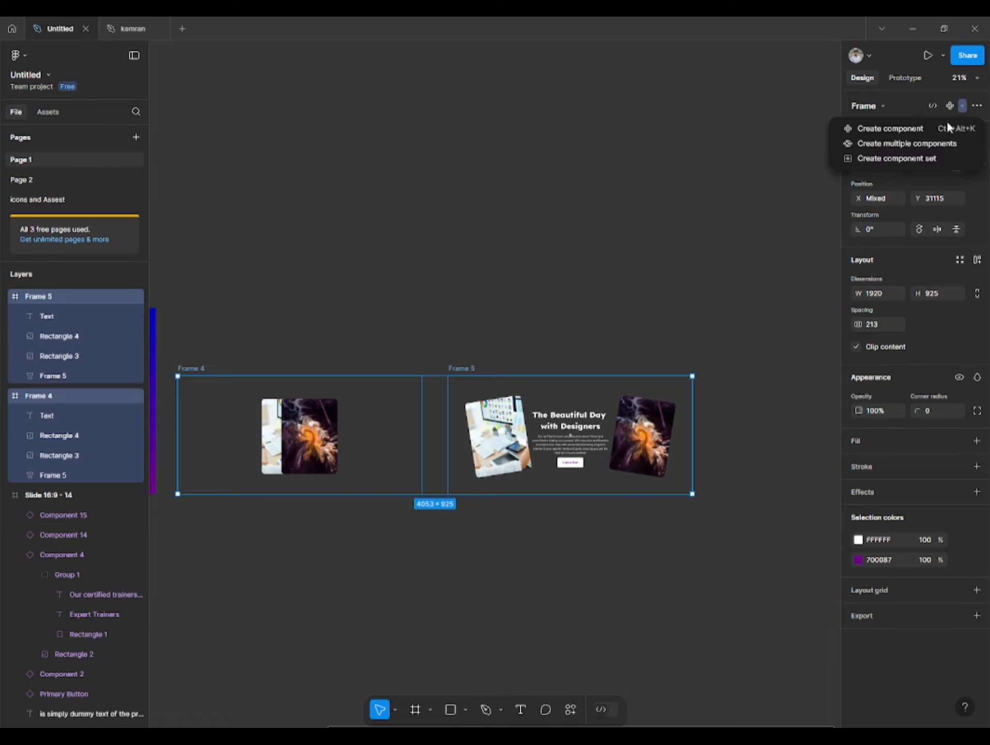
click(917, 159)
click(435, 318)
Place an instance of Component 16 from Page 1's local assets on the empty canvas above the component set.
drag(426, 325, 497, 314)
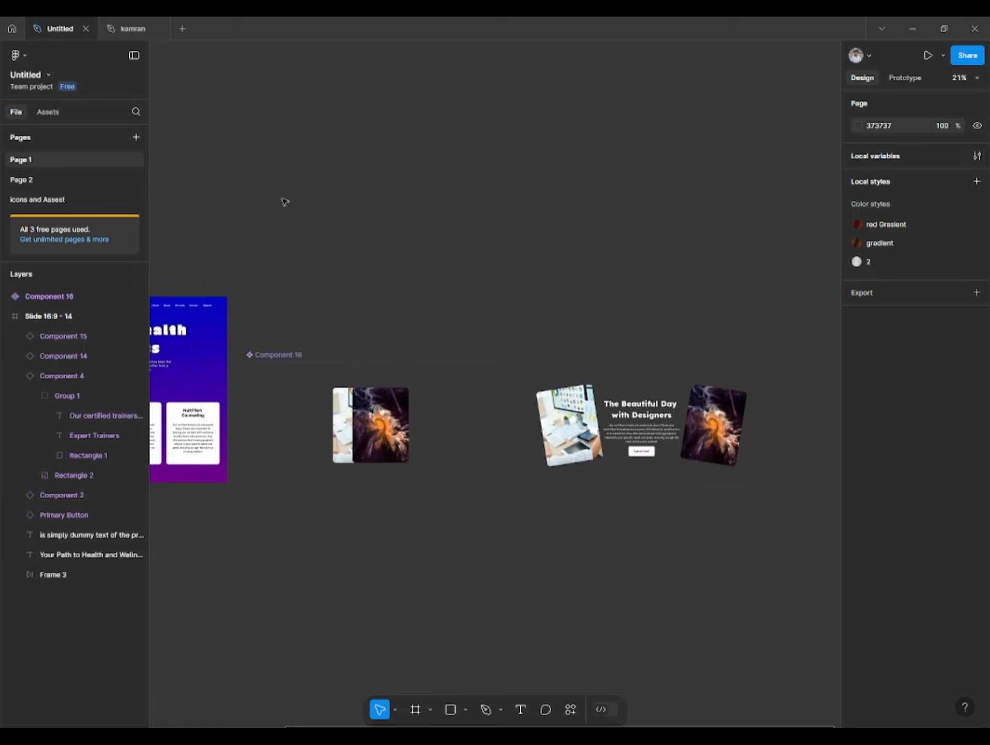
click(63, 112)
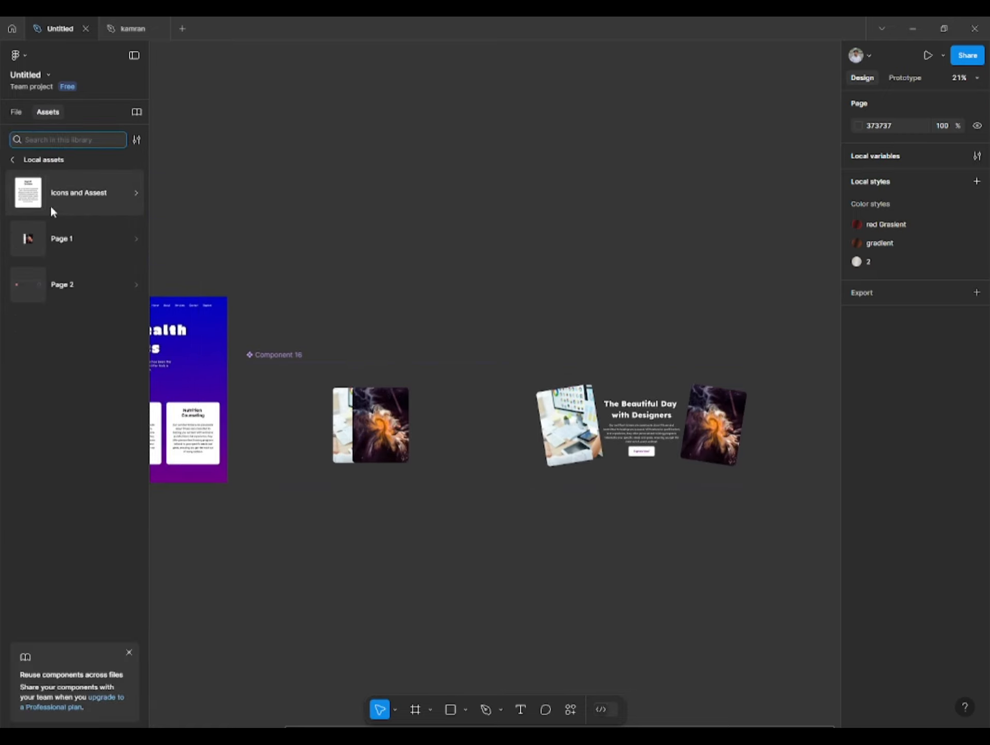
click(59, 247)
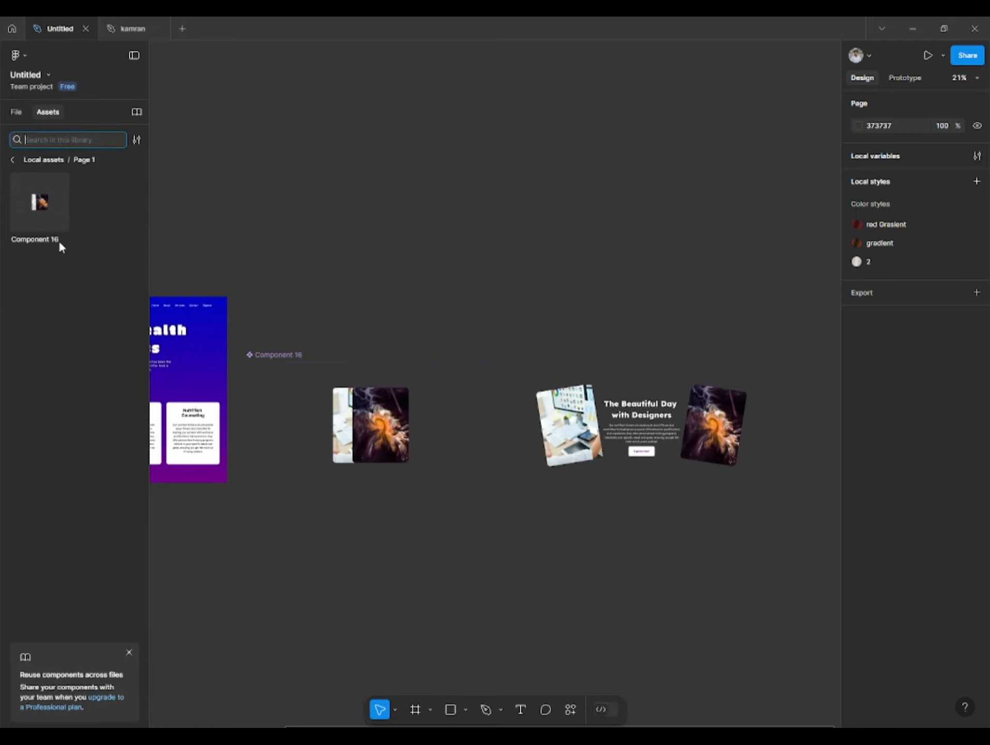
drag(35, 240, 347, 209)
Extend the Slide 16:9 - 14 frame downward to a height of about 2815.
drag(239, 250, 720, 184)
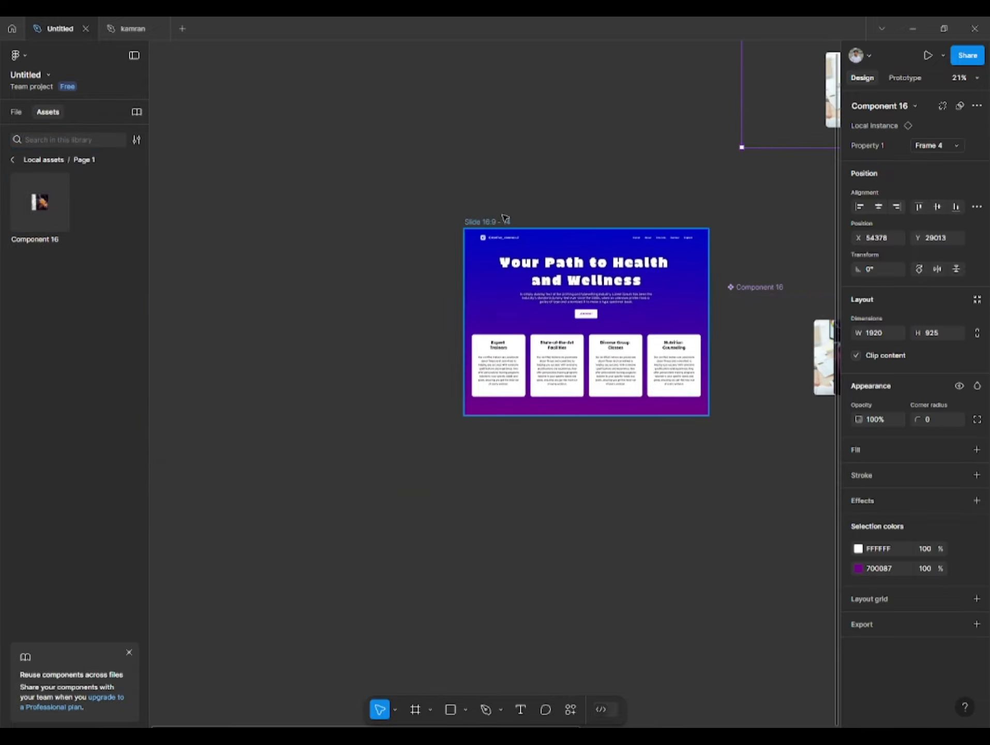
drag(503, 219, 498, 222)
key(ctrl+z)
click(483, 222)
drag(484, 415, 497, 588)
Move the Component 16 instance into the Slide 16:9 - 14 frame, below the row of four cards.
click(420, 250)
scroll(420, 250, right, 6)
scroll(420, 249, up, 4)
drag(515, 253, 220, 646)
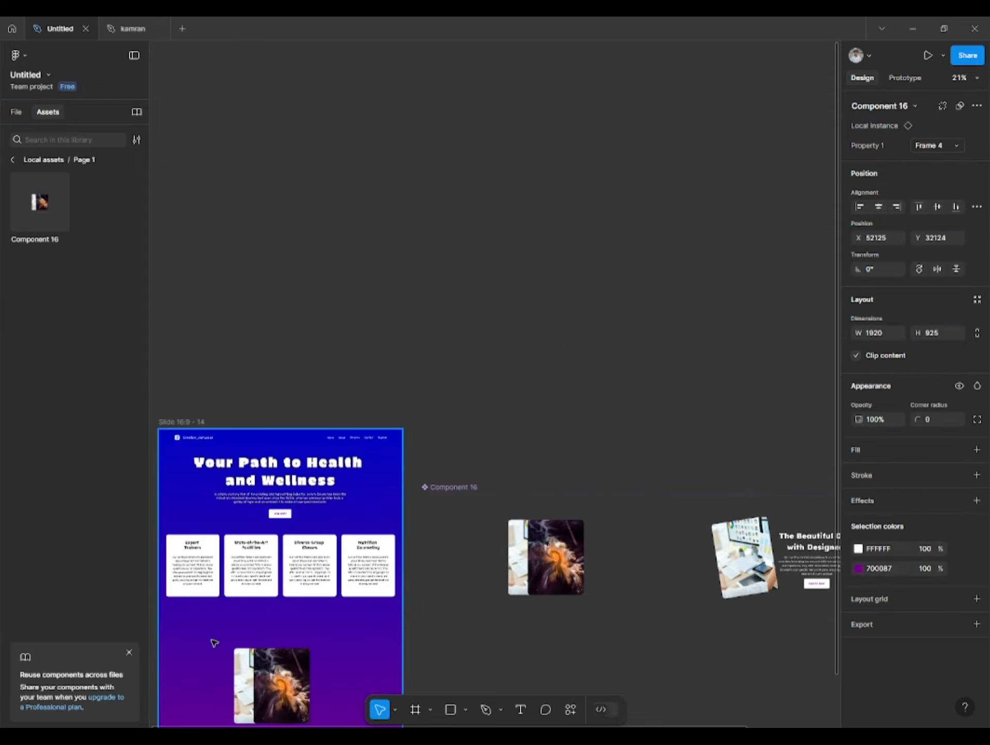
scroll(220, 646, down, 4)
scroll(220, 647, left, 2)
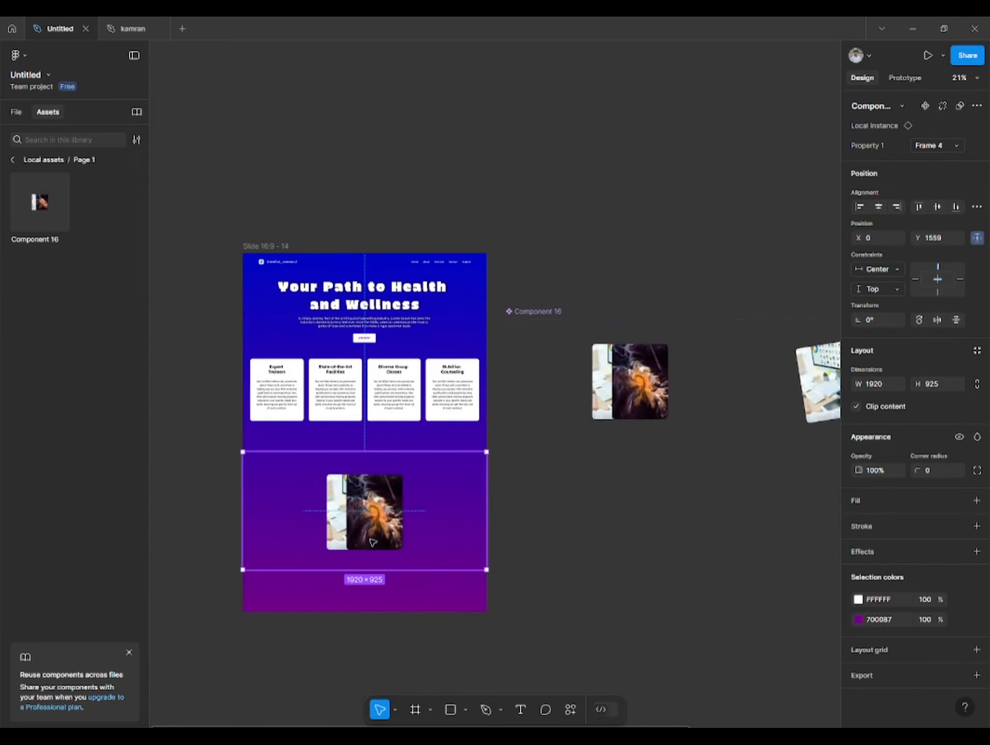
drag(375, 546, 376, 535)
Extend the Slide 16:9 - 14 frame downward to a height of about 4200.
scroll(345, 528, down, 3)
click(246, 78)
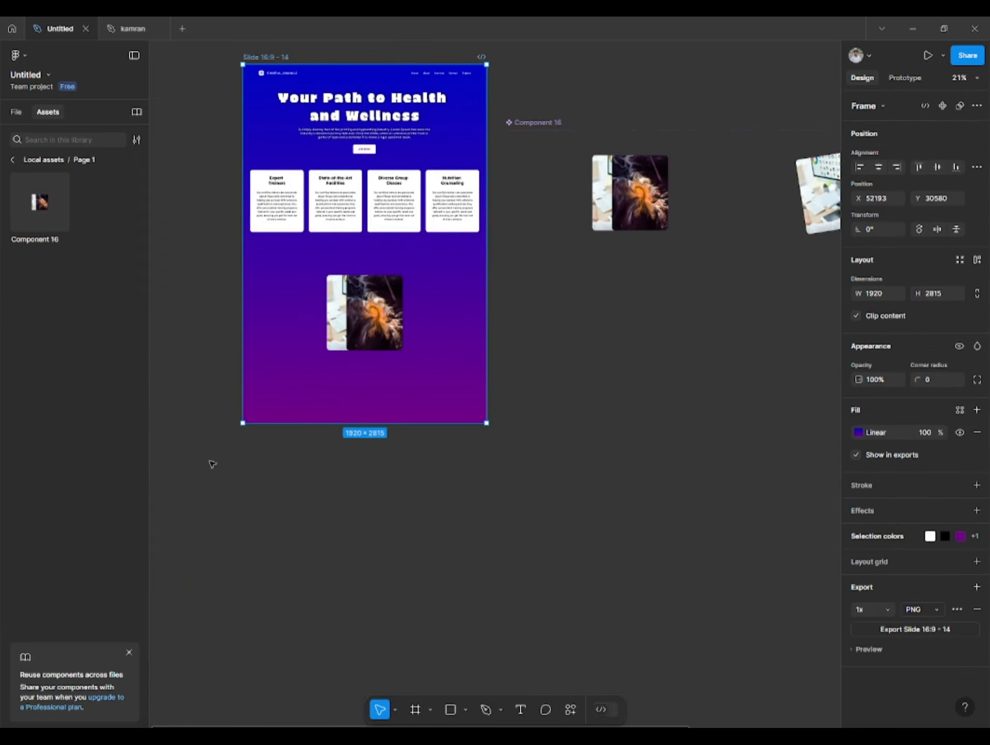
drag(247, 422, 225, 598)
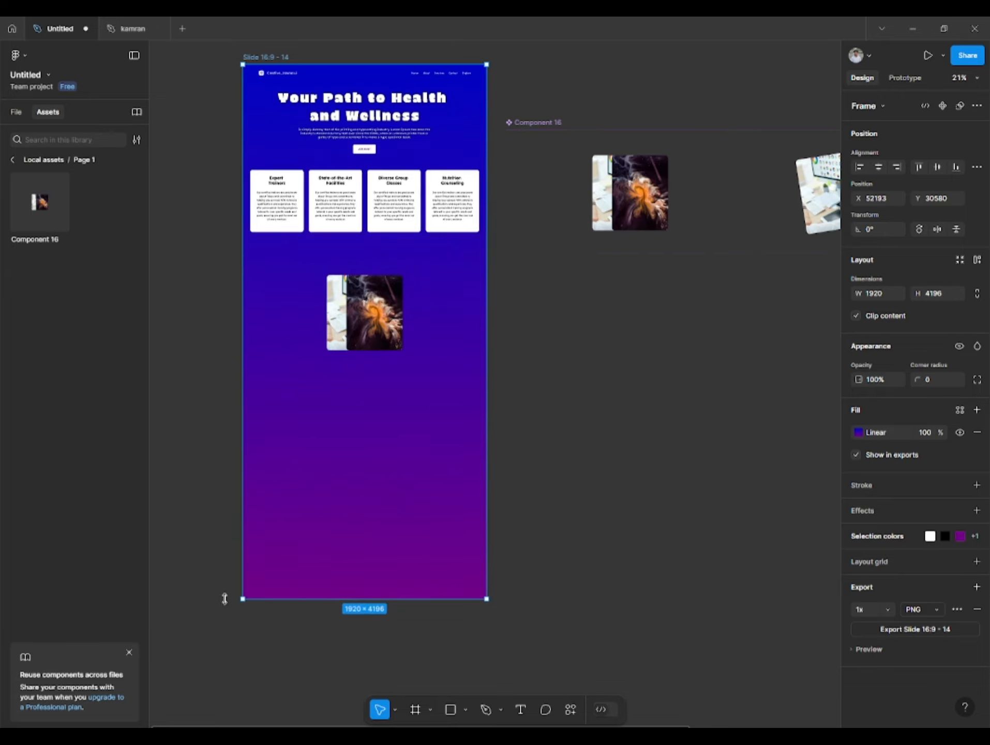
Duplicate the photo component instance twice, stacking the copies directly below the original at Y 2401 and Y 3326.
click(373, 281)
drag(373, 280, 374, 397)
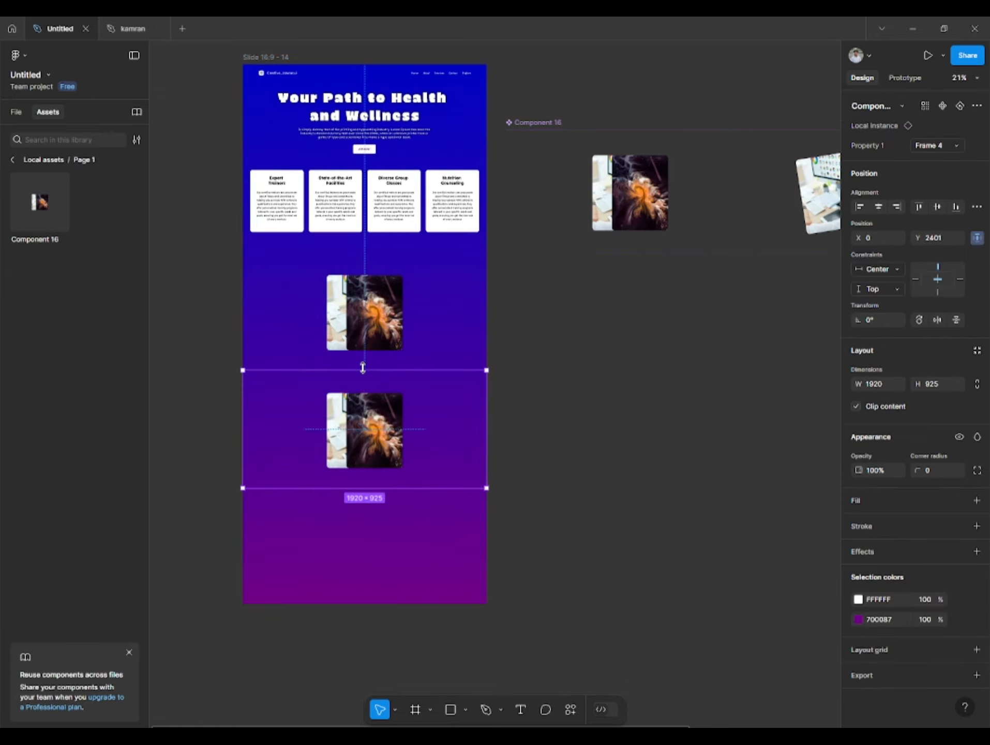
key(ctrl+d)
scroll(310, 259, down, 1)
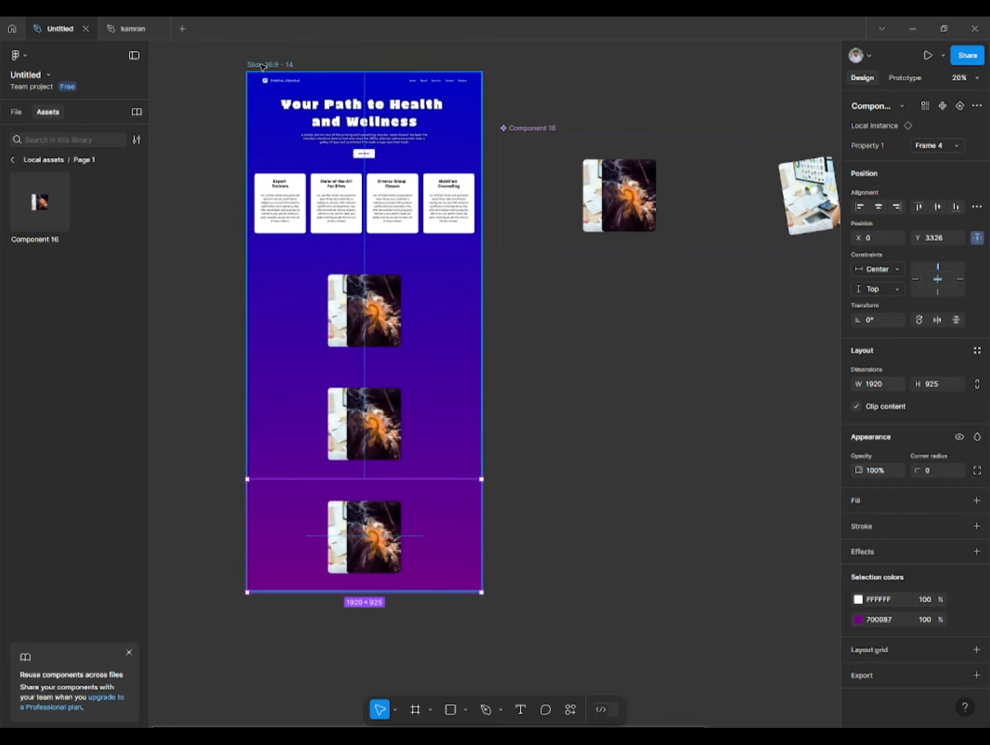
click(262, 66)
scroll(225, 540, down, 1)
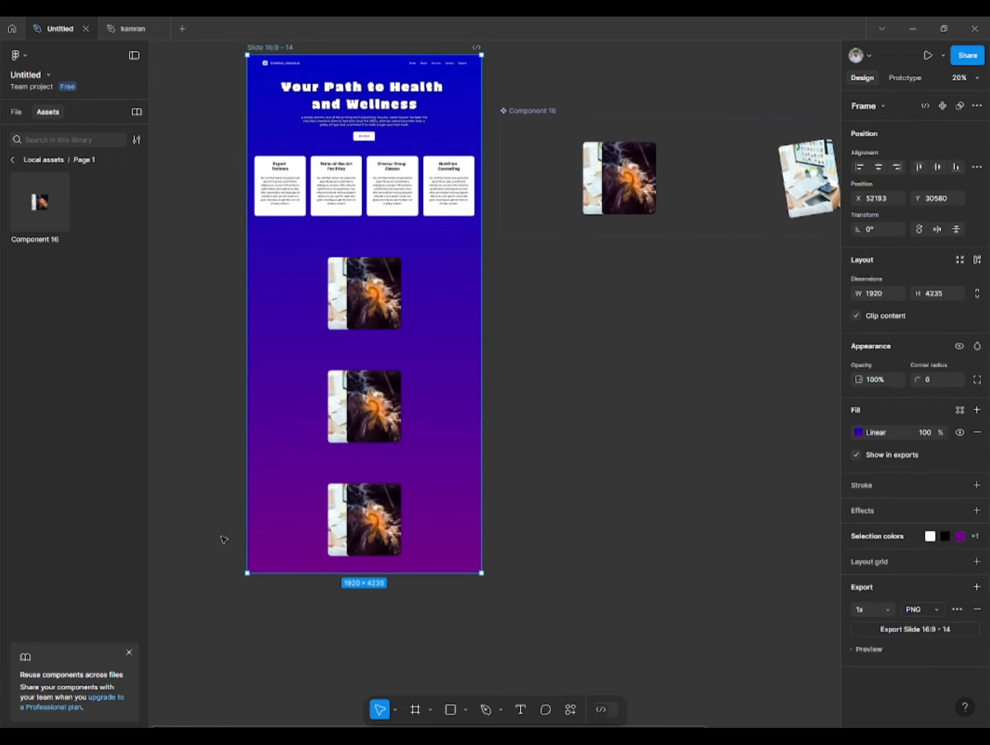
click(175, 475)
Hide Rectangle 4 and Rectangle 3 in Component 17 and set its nested Frame 5 to 100% opacity.
scroll(178, 496, down, 2)
scroll(280, 393, up, 6)
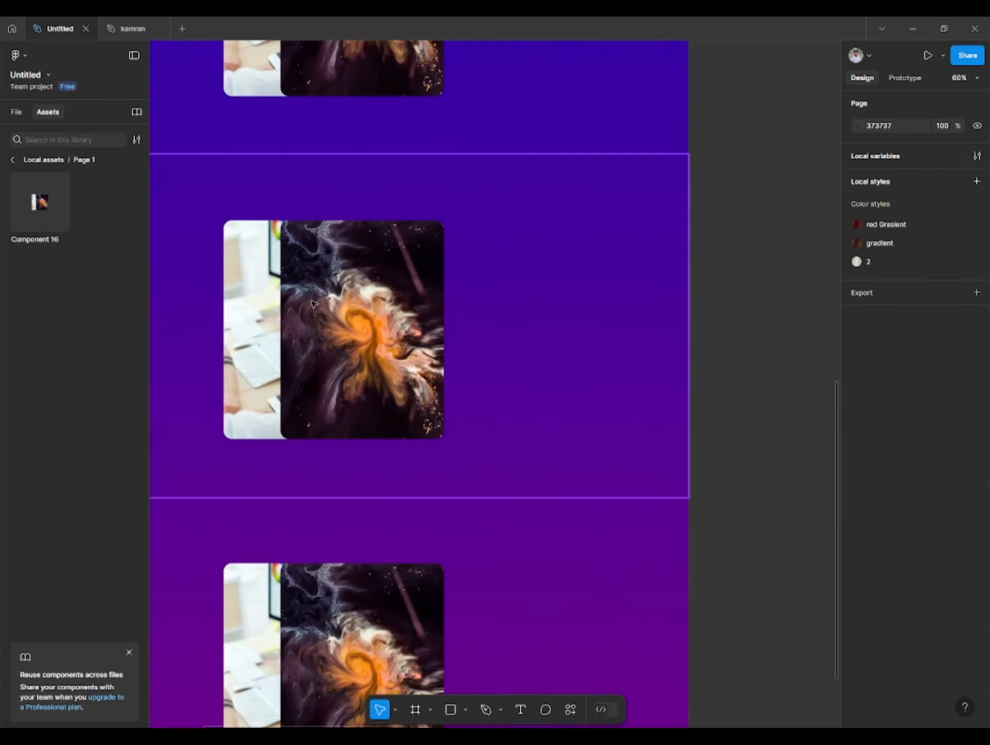
double_click(313, 304)
click(16, 112)
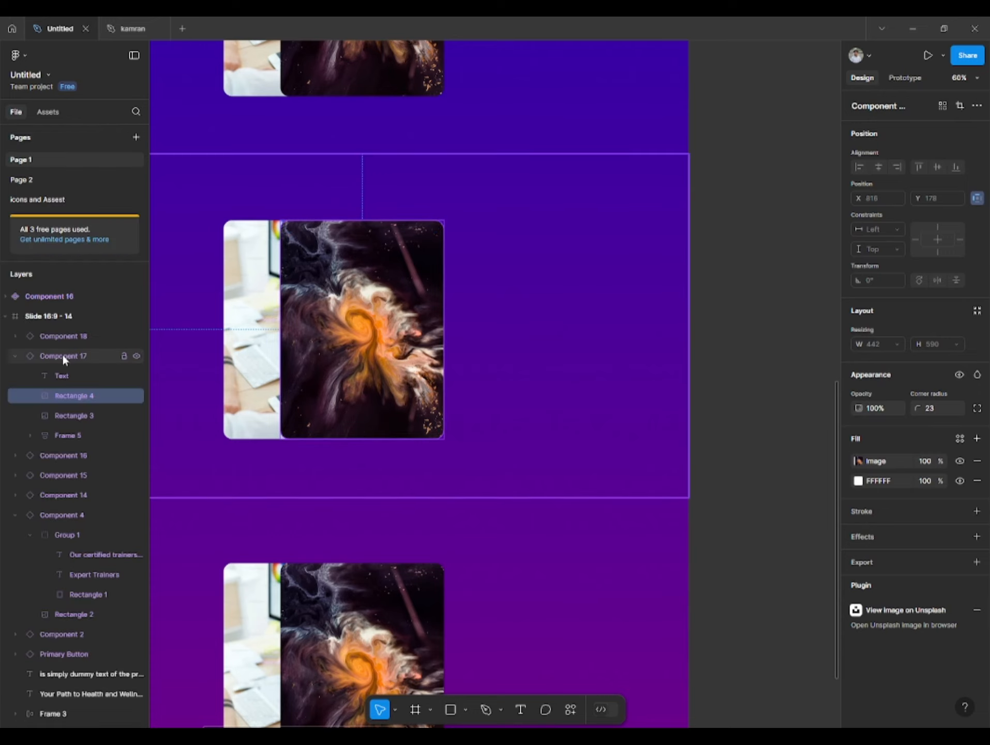
click(62, 437)
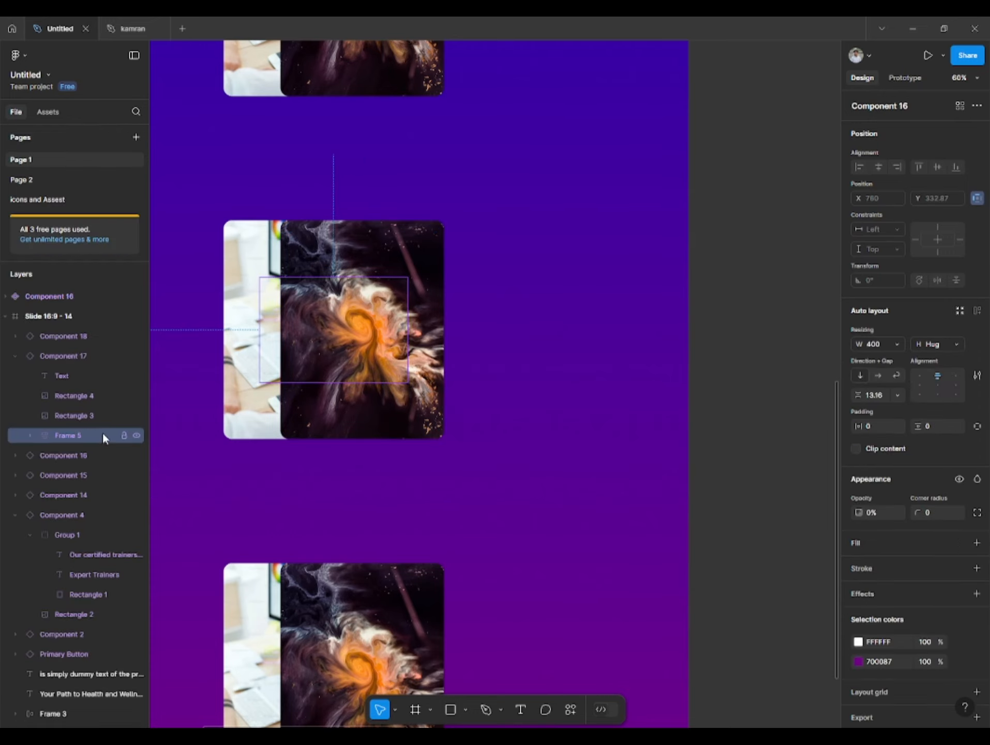
click(136, 396)
click(136, 415)
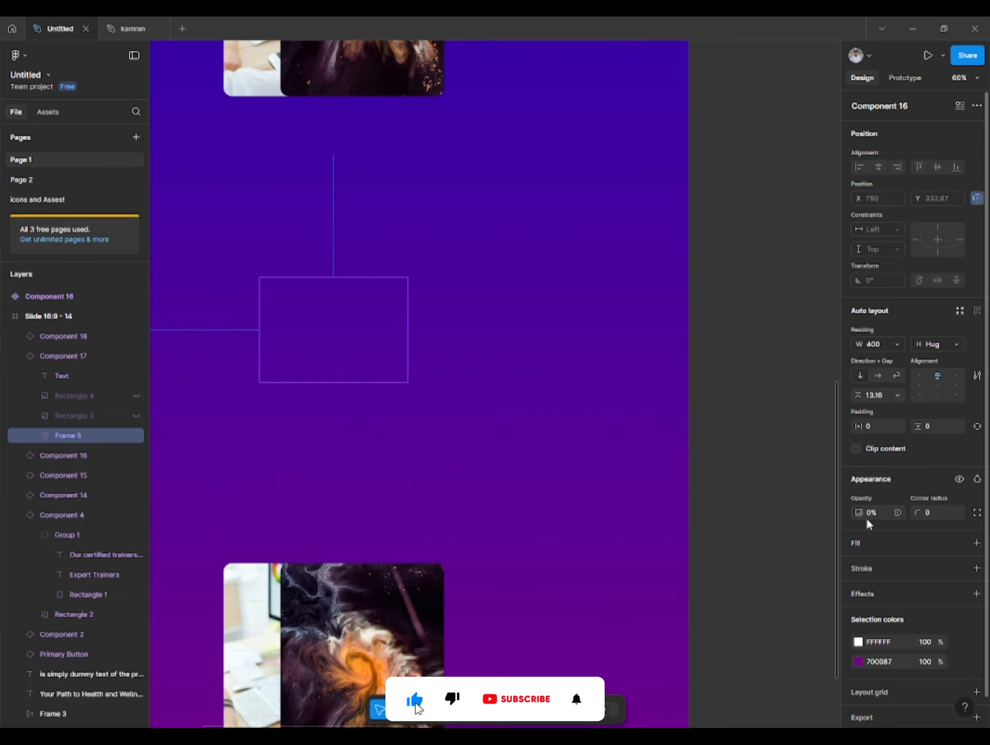
text(100)
key(Return)
Replace the heading text in Component 17's Frame 5 with "Explore the Beauty Of Nature".
scroll(393, 248, up, 5)
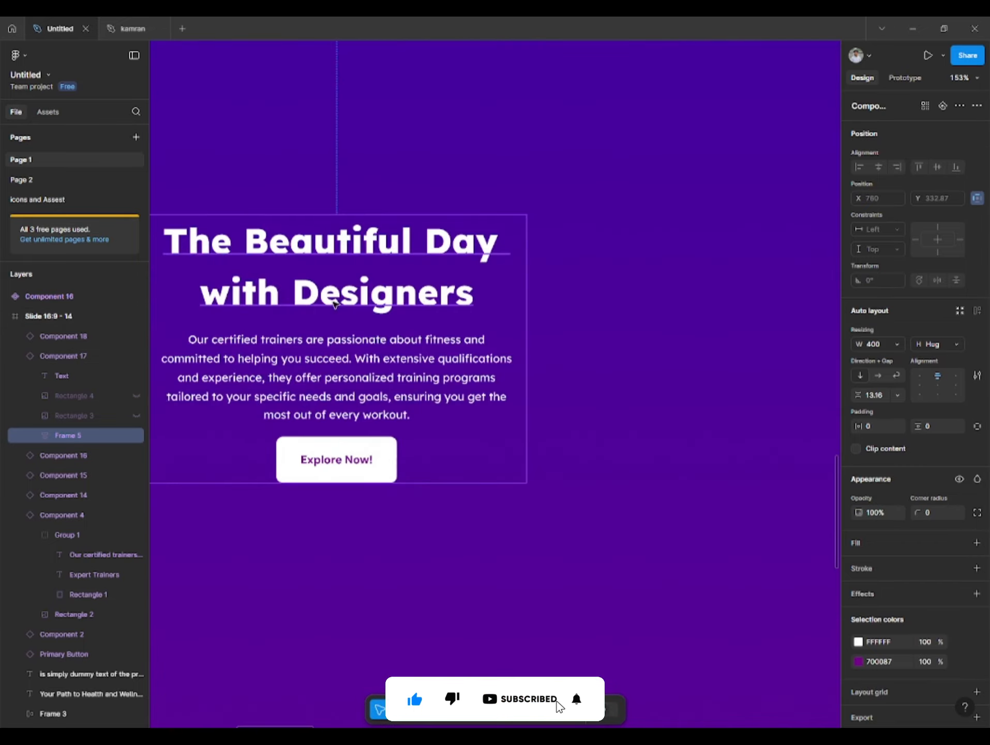
double_click(304, 294)
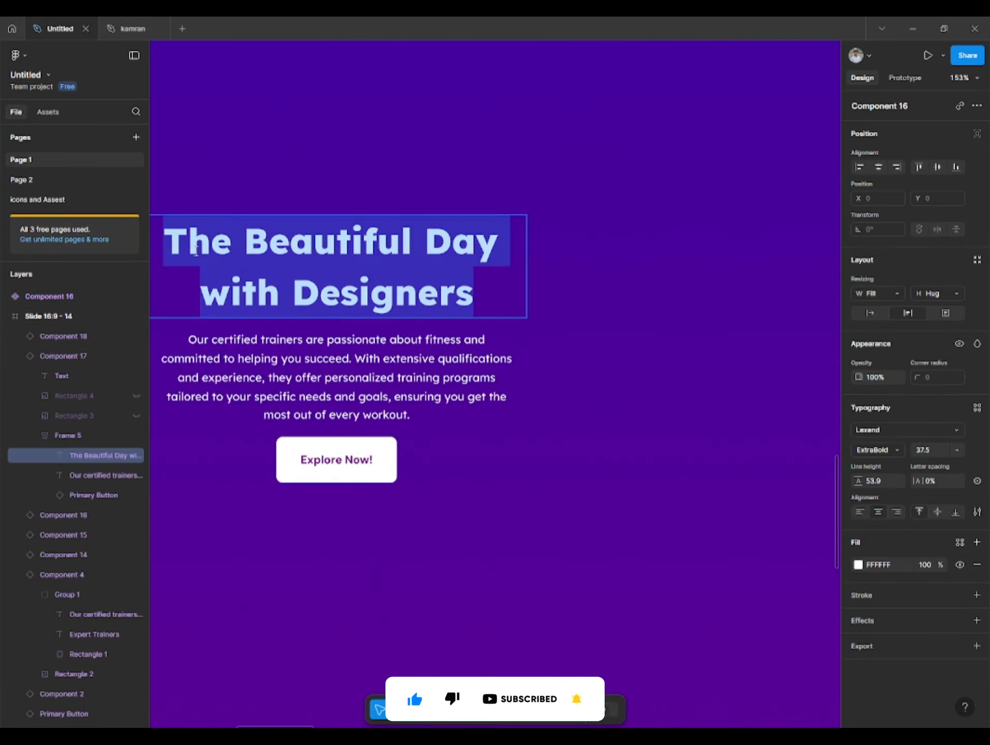
text(Explore the BEa)
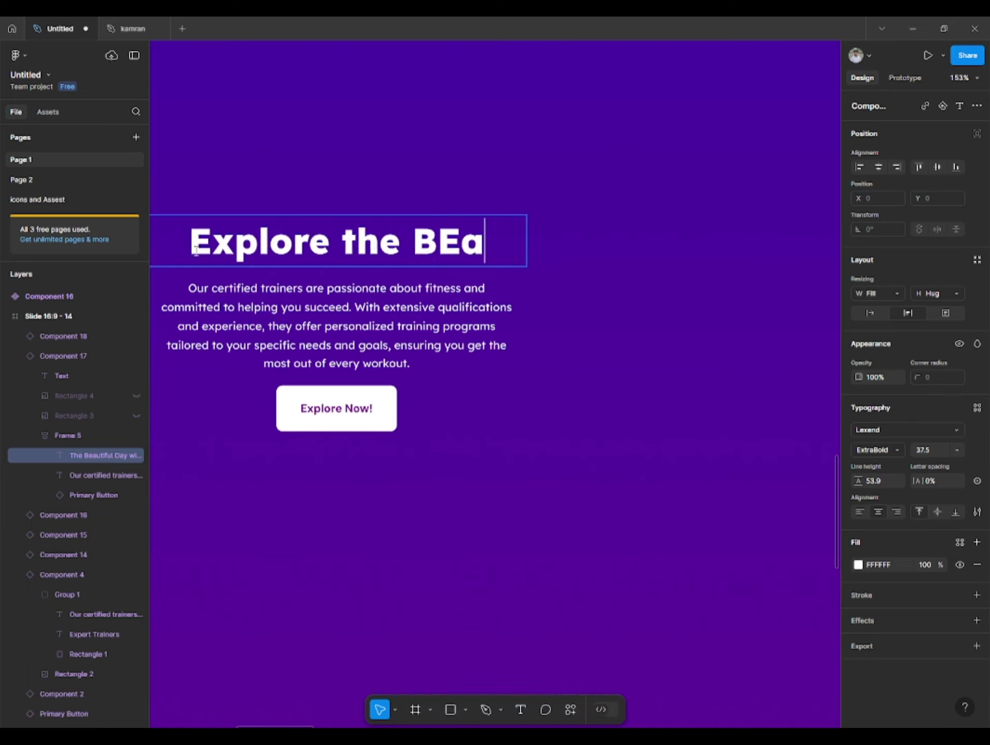
key(BackSpace)
key(BackSpace)
text(eauty )
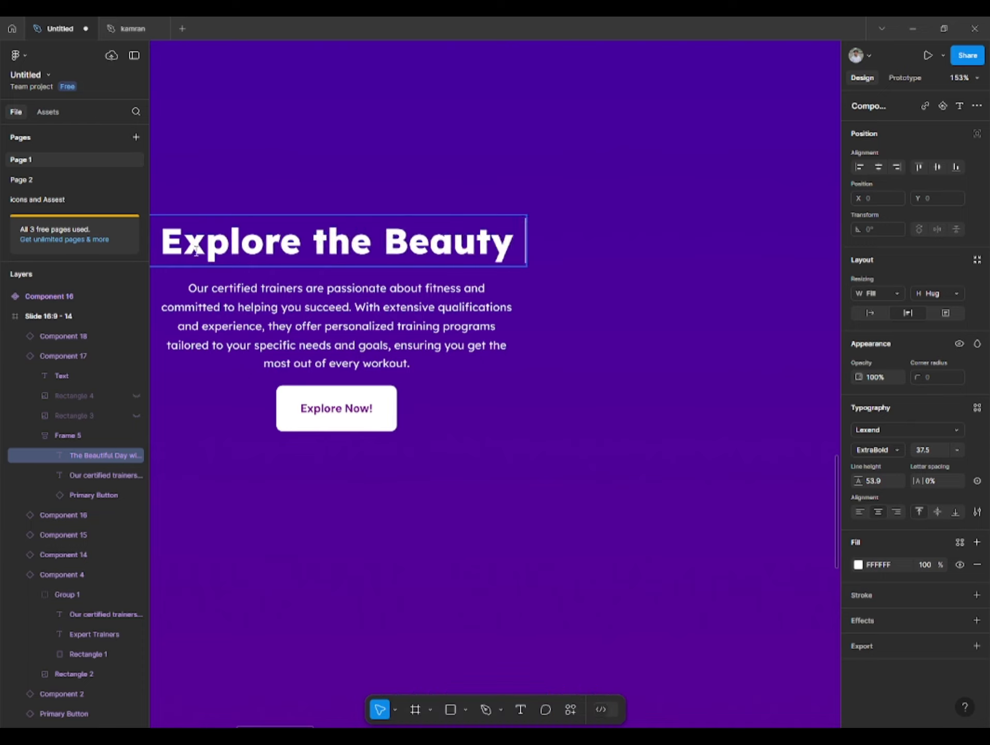
text(Of Na)
key(BackSpace)
text(tu)
key(BackSpace)
key(BackSpace)
text(a)
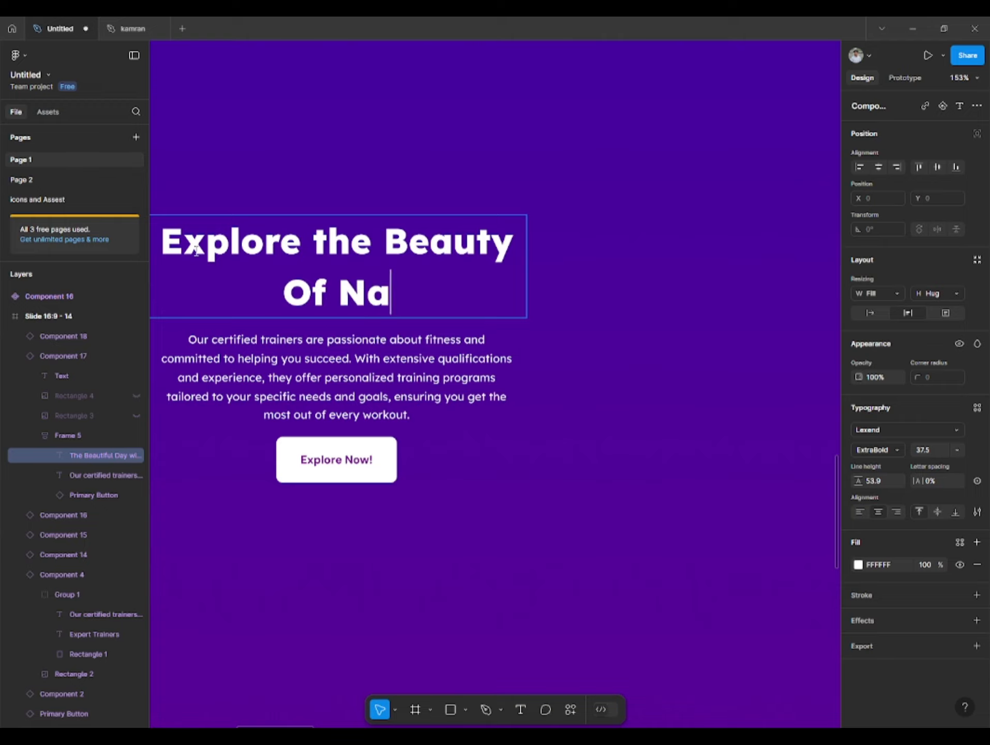
text(ture)
Show Rectangle 3 and Rectangle 4 in Component 17 again, and hide its heading text and Frame 5.
scroll(471, 472, down, 10)
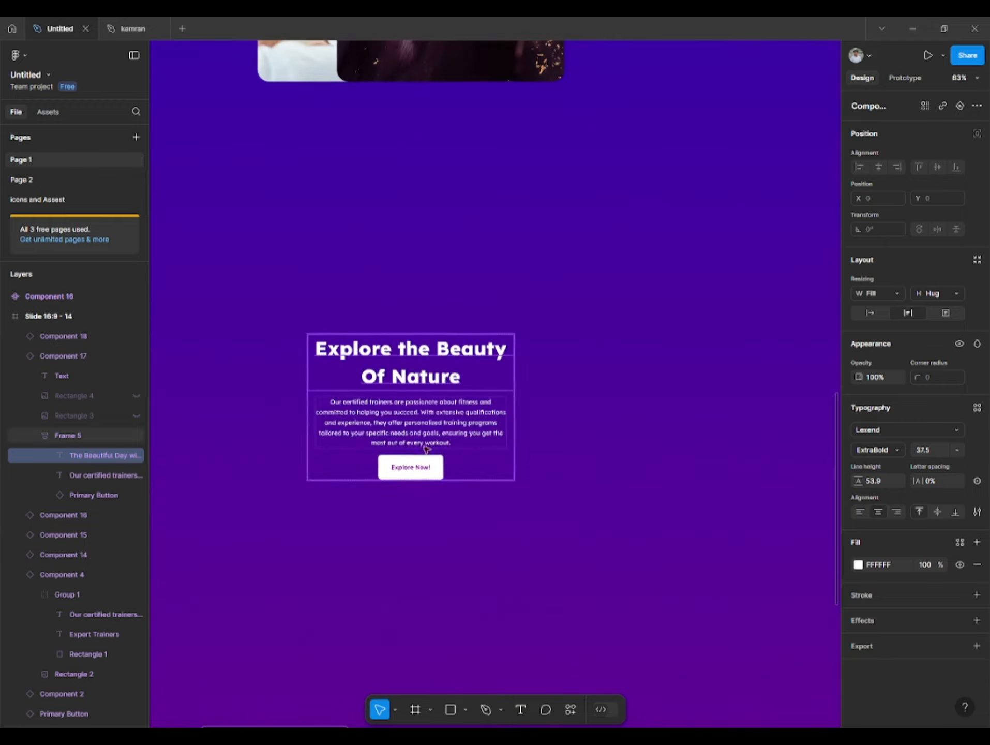
scroll(401, 358, up, 5)
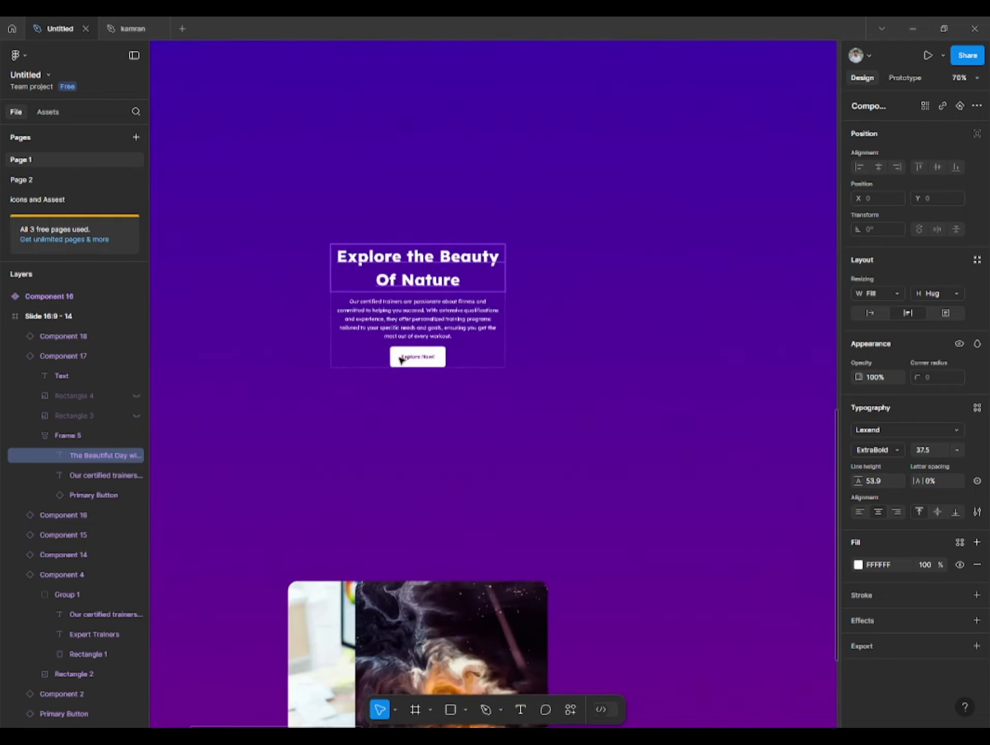
scroll(401, 359, down, 5)
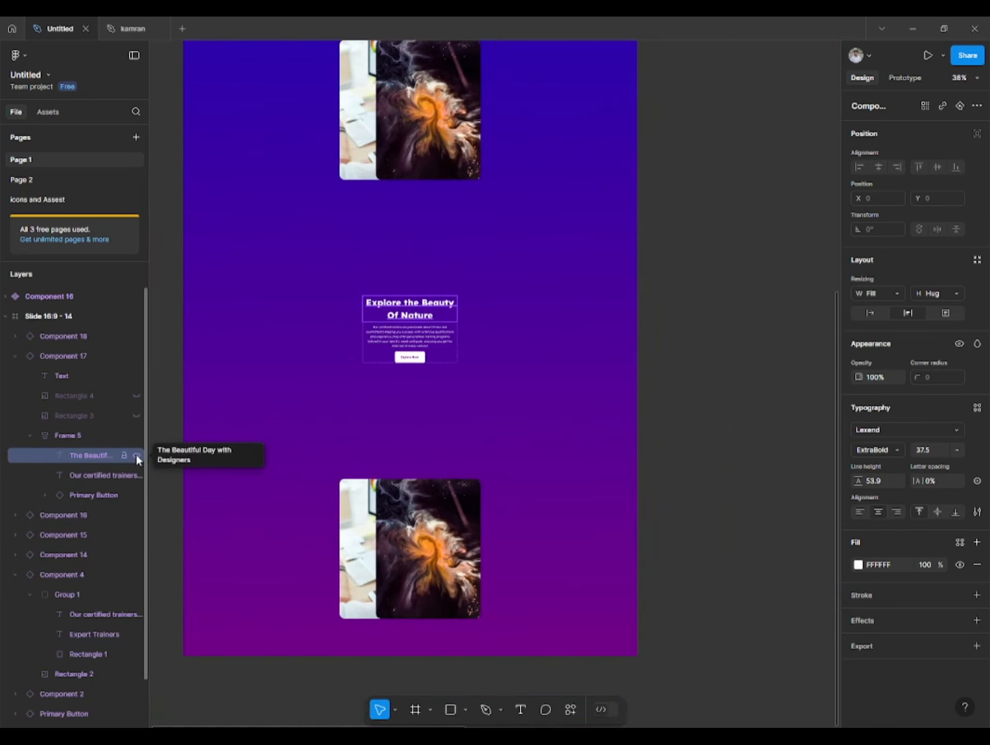
click(135, 455)
click(136, 416)
click(135, 395)
click(136, 435)
Fill Rectangle 3 in Component 17 with the dark green forest photo from an Unsplash search for "nature".
click(356, 359)
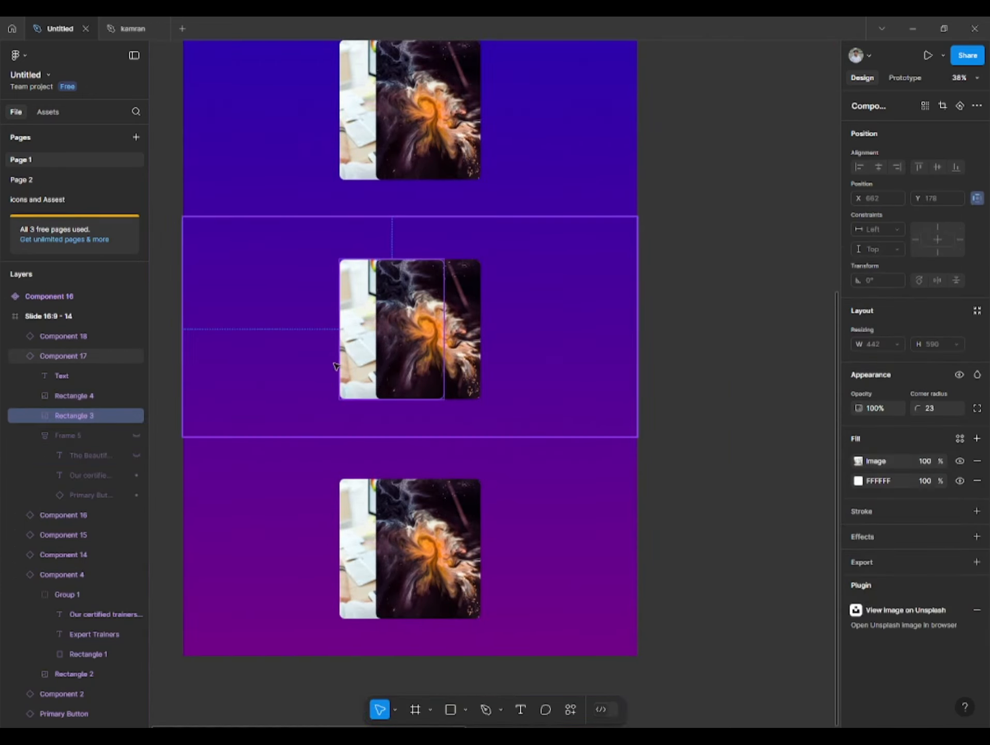
click(571, 709)
click(410, 544)
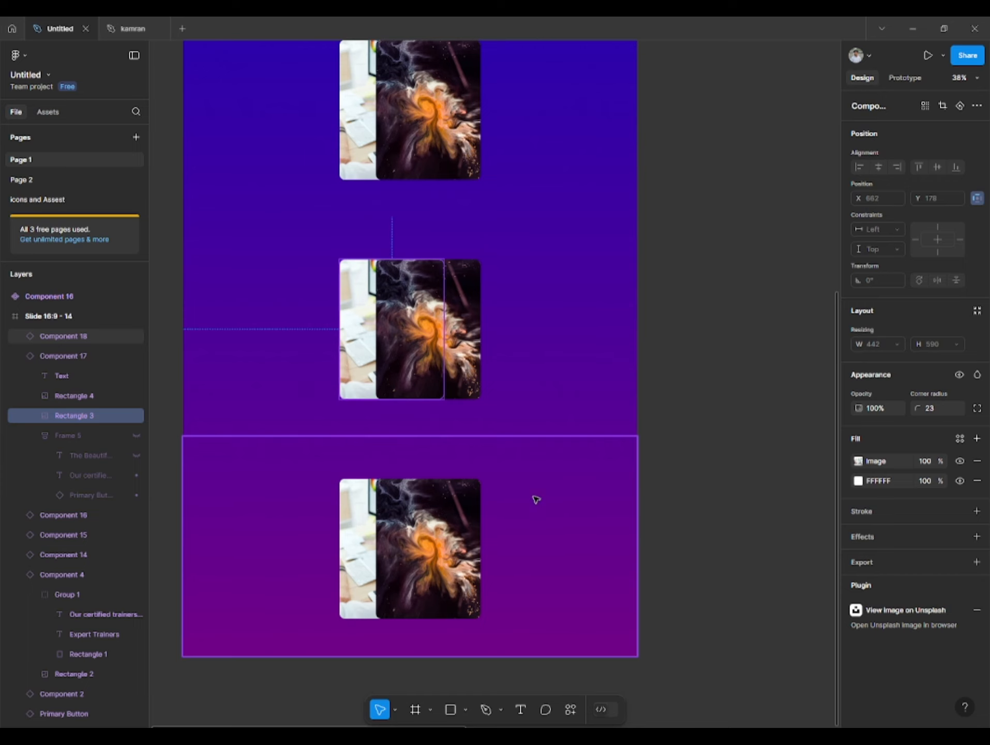
click(902, 341)
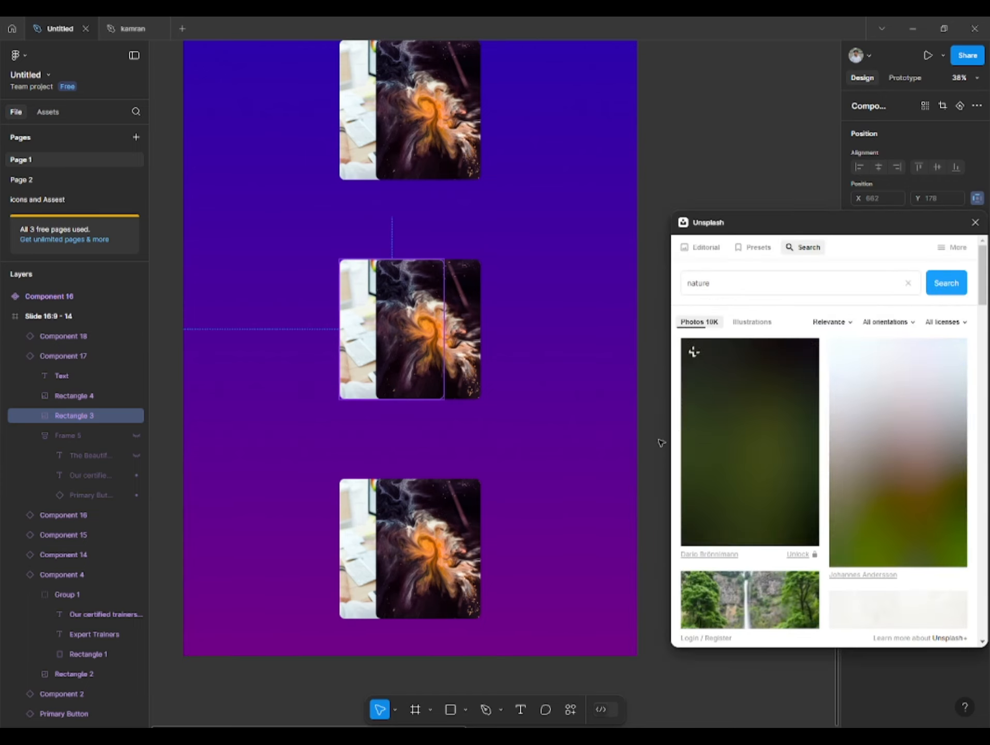
click(772, 456)
Fill Rectangle 4 in Component 17 with the Unsplash photo of a rocky mountain above a meadow, and close the plugin.
click(472, 350)
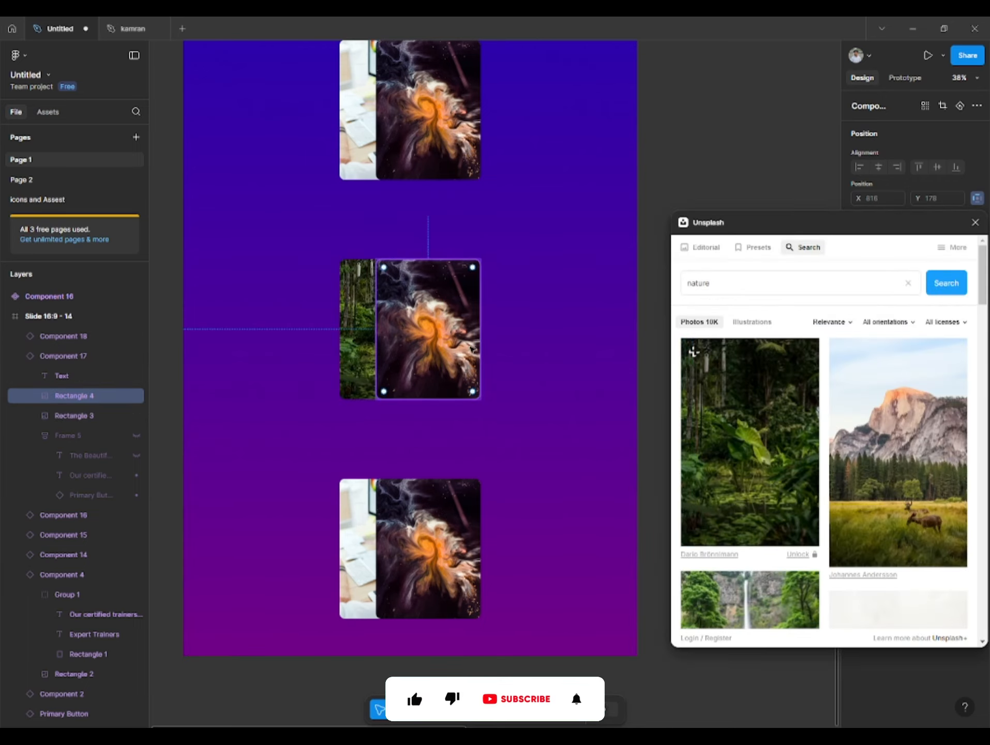
click(907, 451)
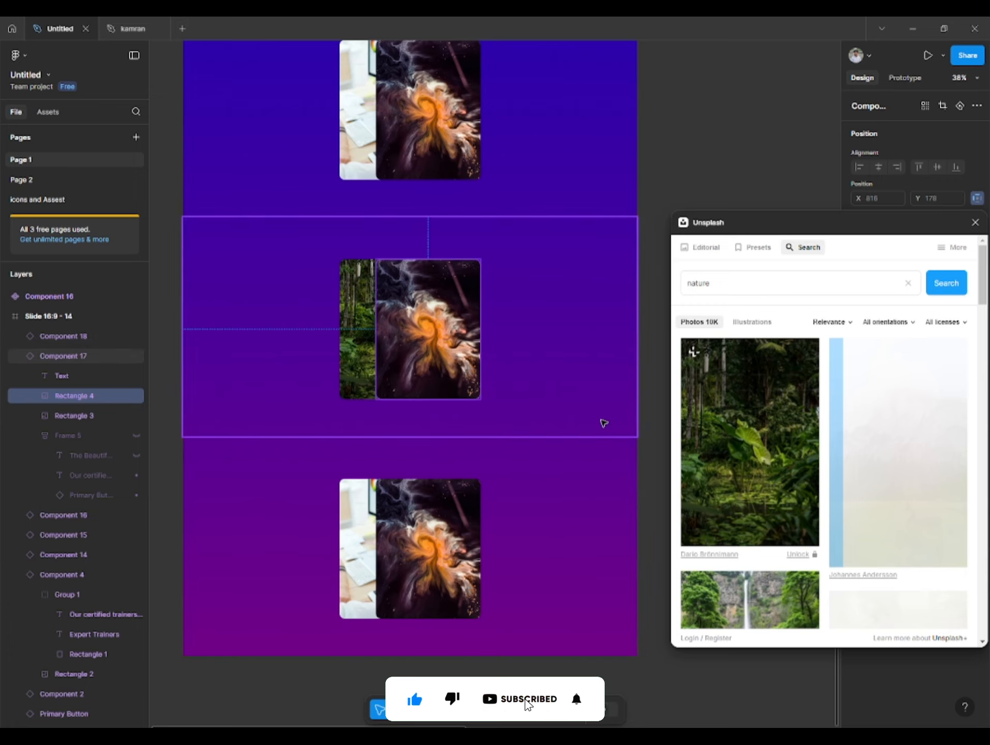
click(720, 153)
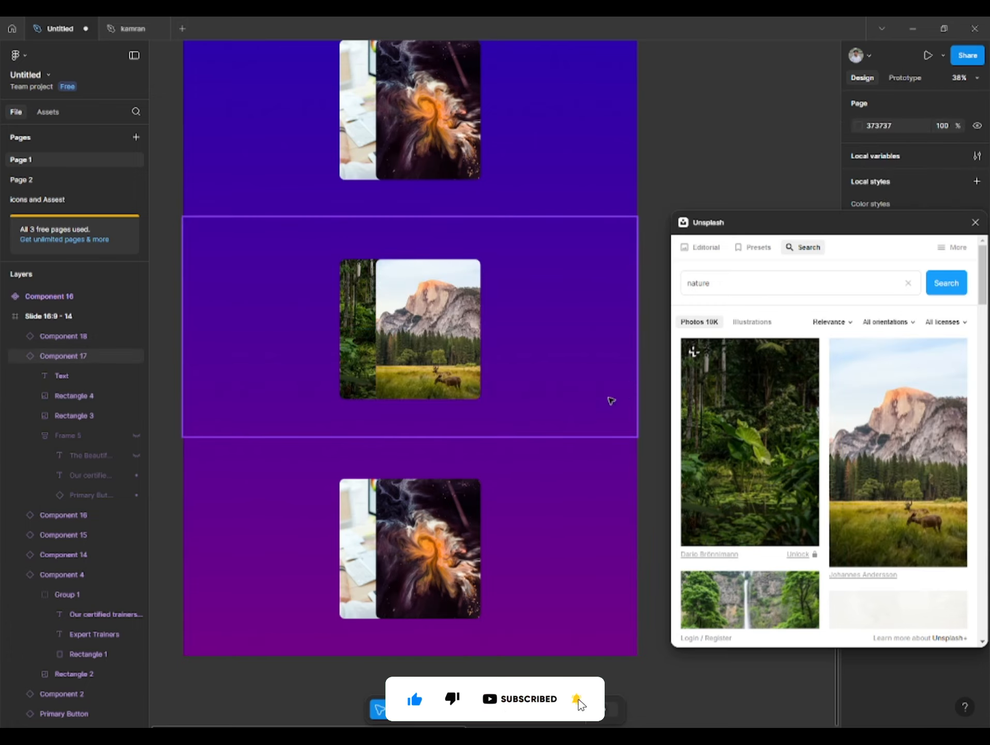
click(975, 223)
Hide Rectangle 4 and Rectangle 3 in Component 18 and set its nested Frame 5 to 100% opacity.
scroll(424, 451, down, 1)
click(398, 498)
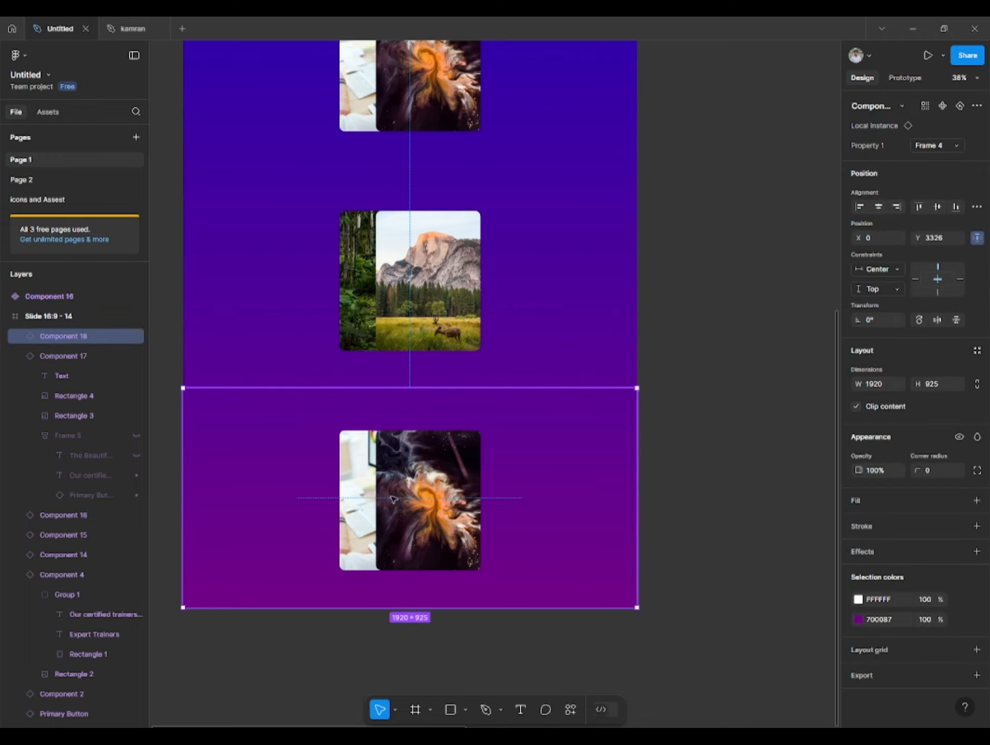
click(16, 337)
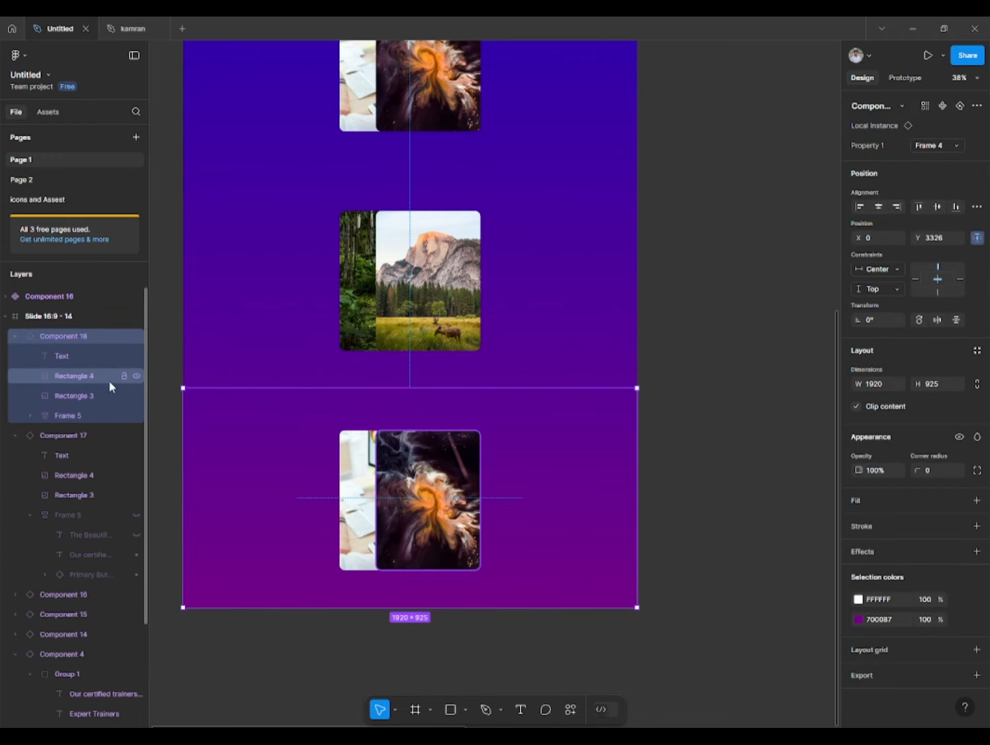
click(136, 377)
click(138, 396)
click(89, 417)
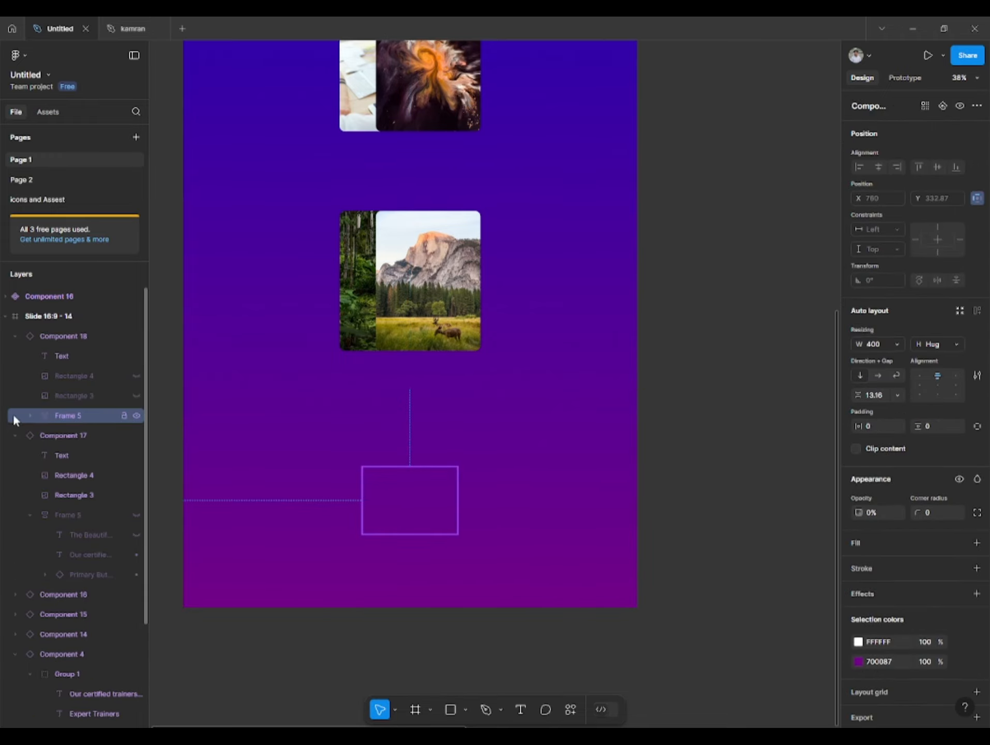
click(30, 415)
click(137, 415)
click(137, 416)
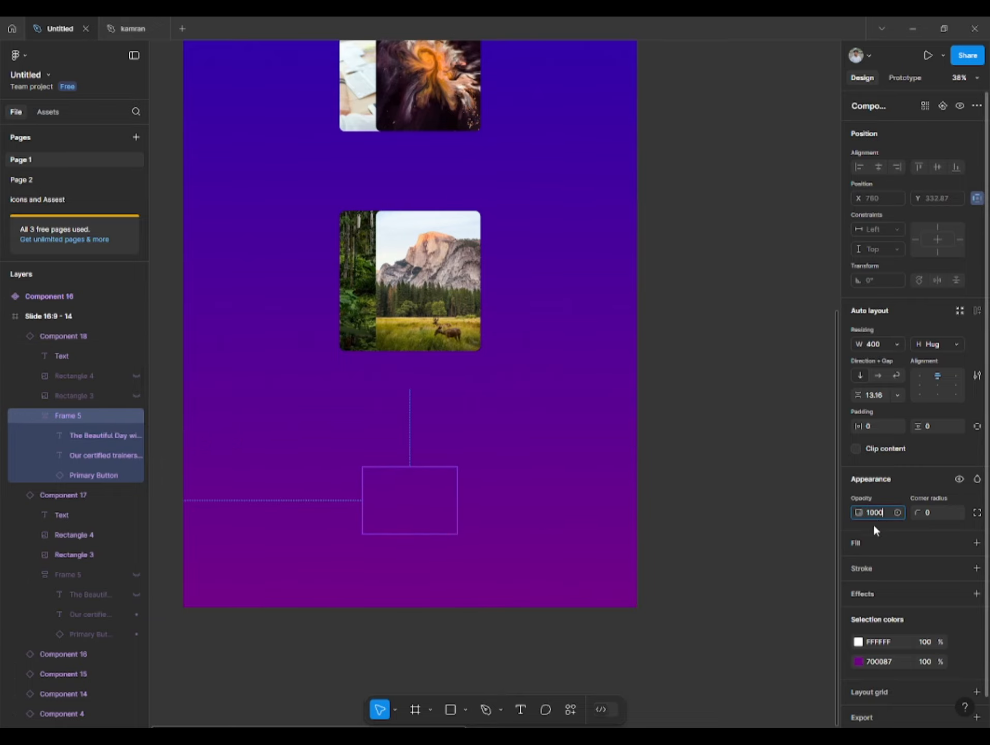
key(Return)
Replace the heading in Component 18's Frame 5 with "Like This Video ?" and "Go and Subscribe" on two lines.
scroll(426, 468, up, 10)
click(429, 461)
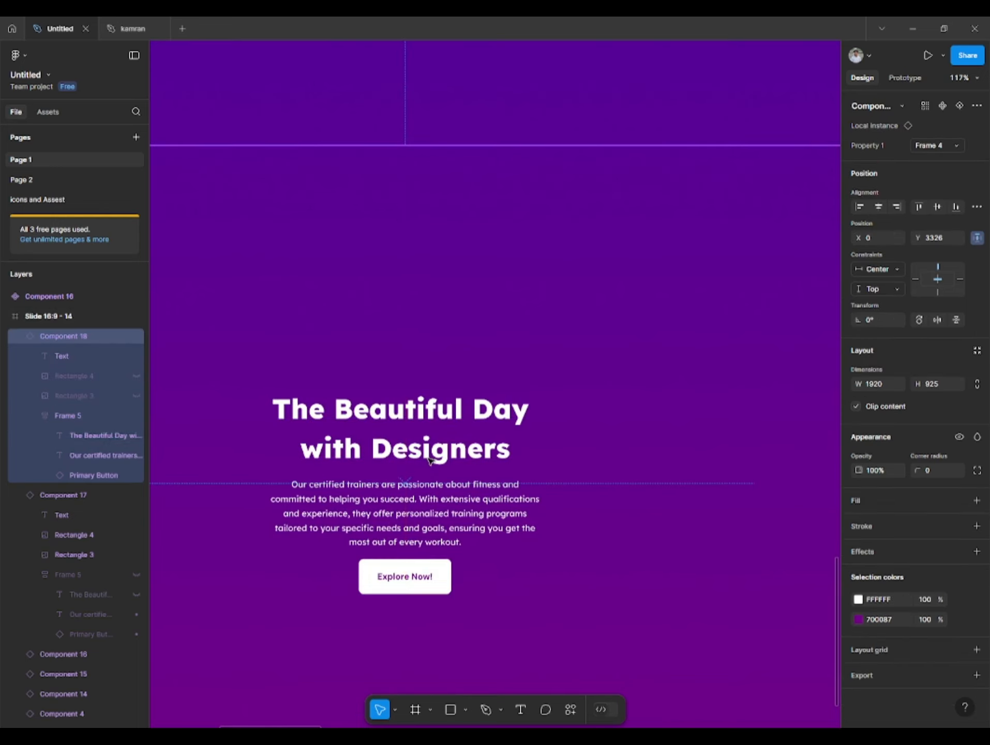
click(362, 414)
double_click(360, 412)
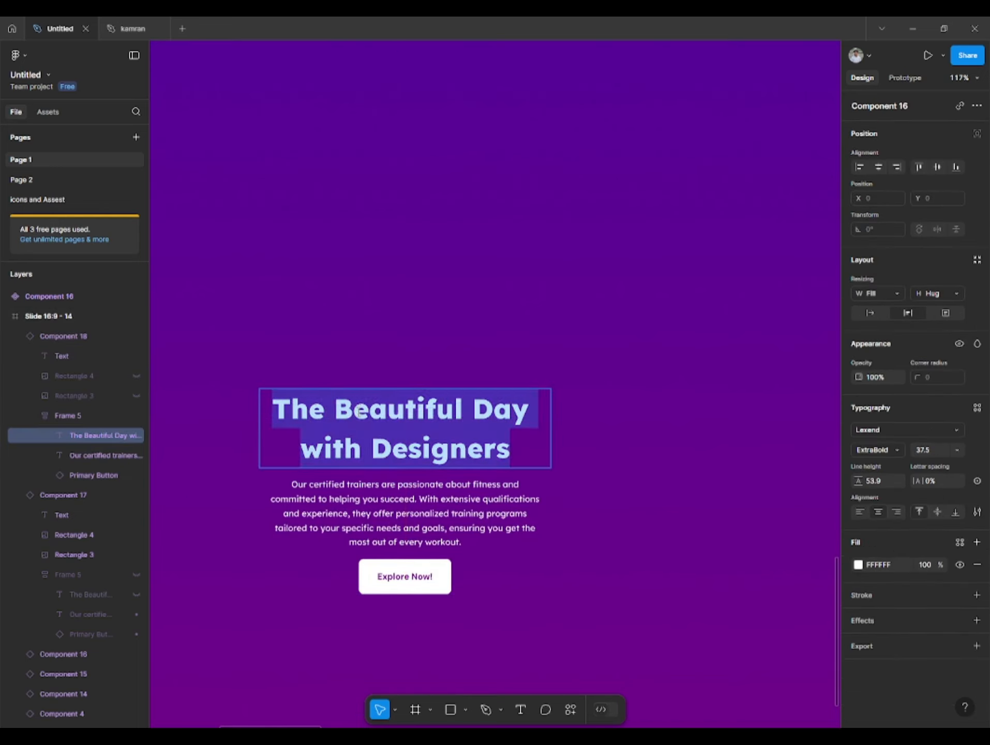
text(Like This)
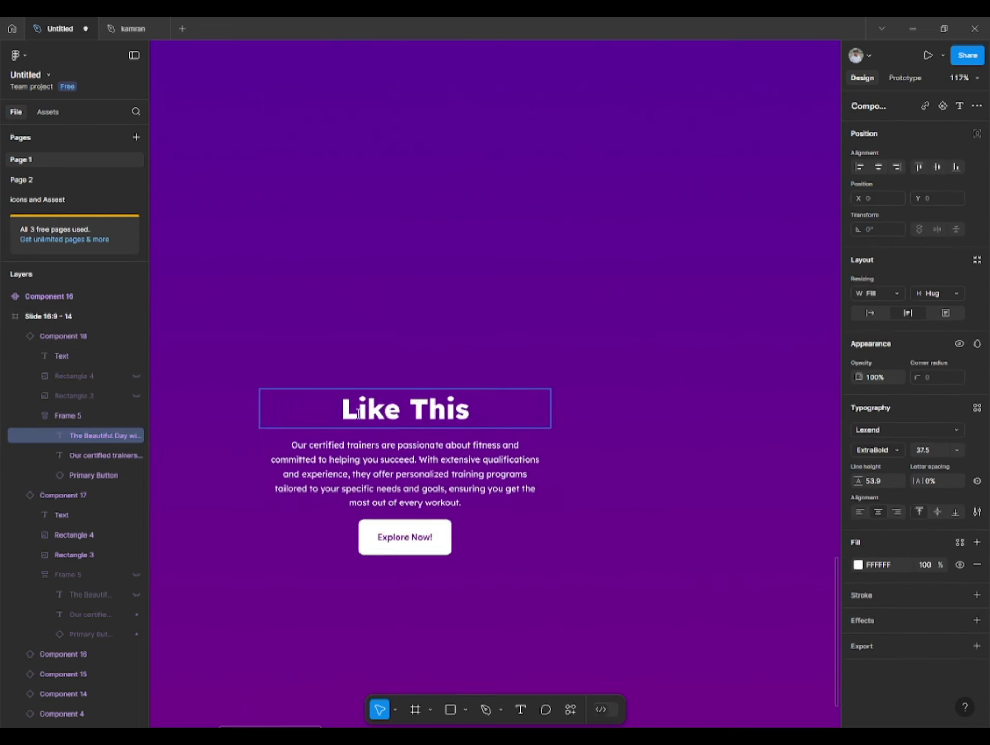
text( Video )
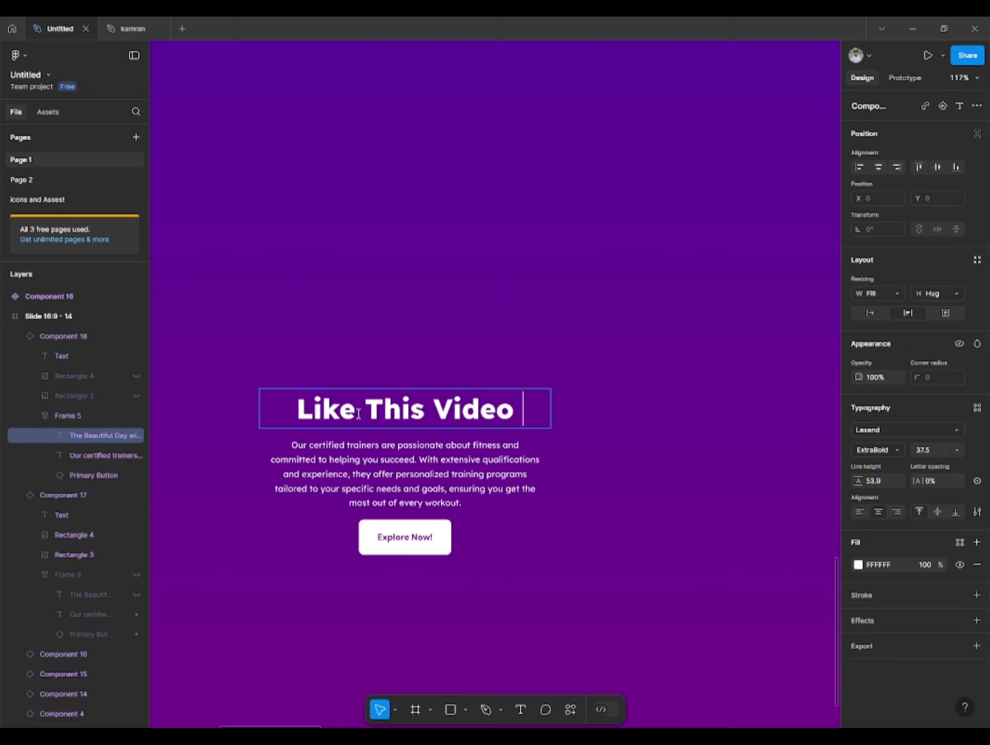
text(?)
key(Return)
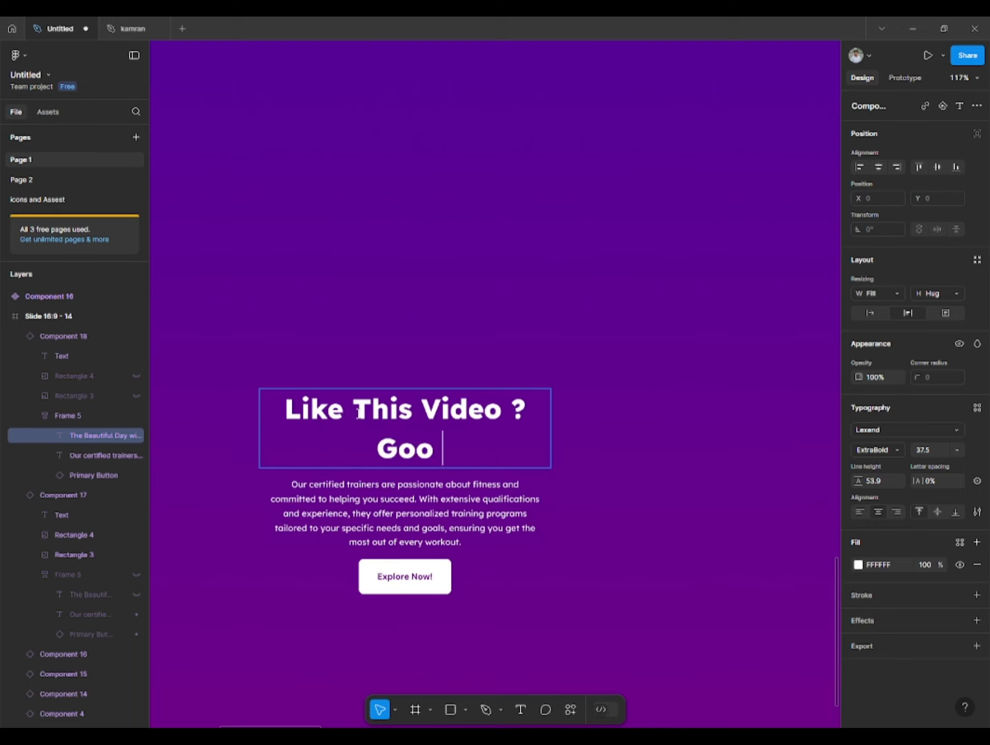
text(Go and SUbscribe)
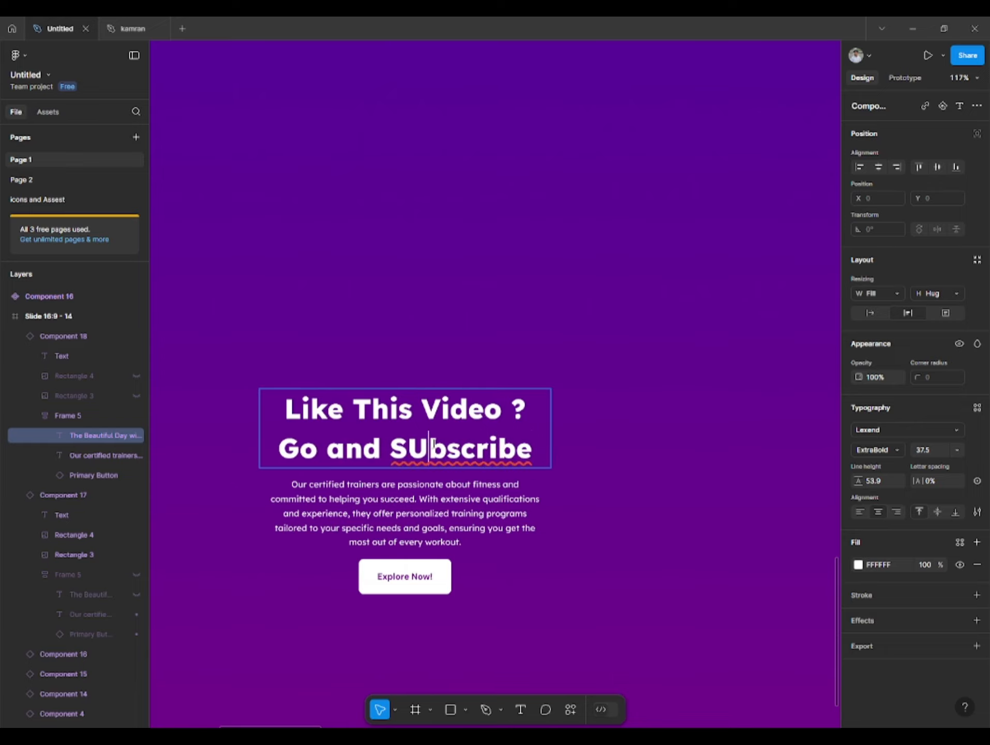
key(BackSpace)
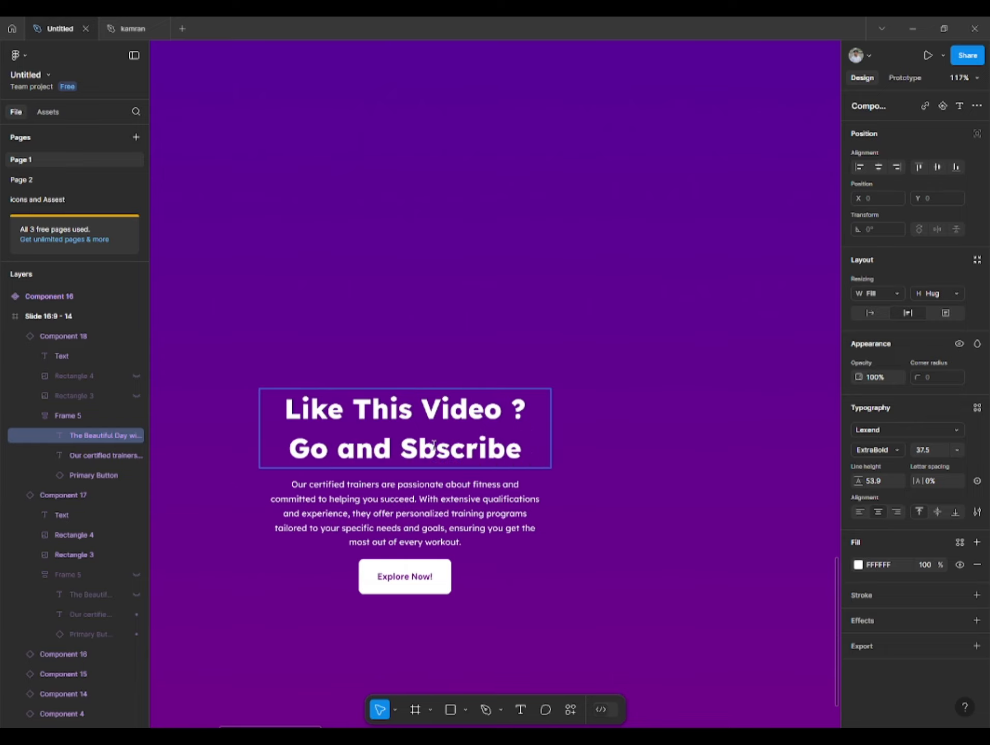
text(u)
ctrl+scroll(335, 330, down, 3)
click(345, 554)
ctrl+scroll(343, 587, down, 2)
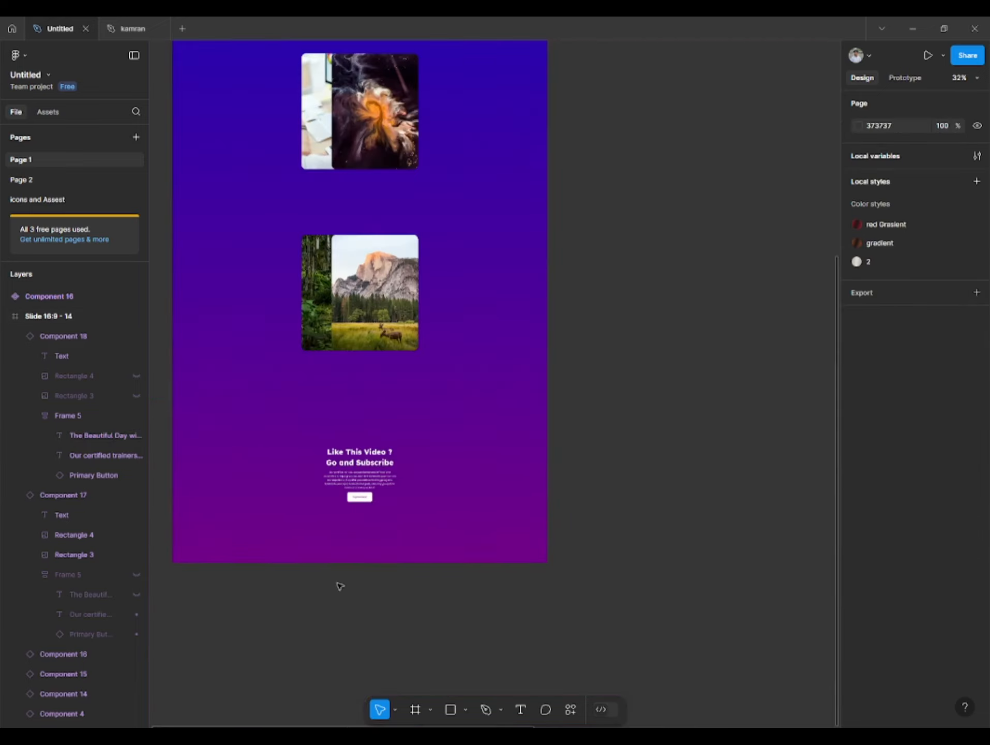
Show Rectangle 3 and Rectangle 4 in Component 18 again.
drag(288, 589, 329, 548)
click(405, 429)
click(124, 379)
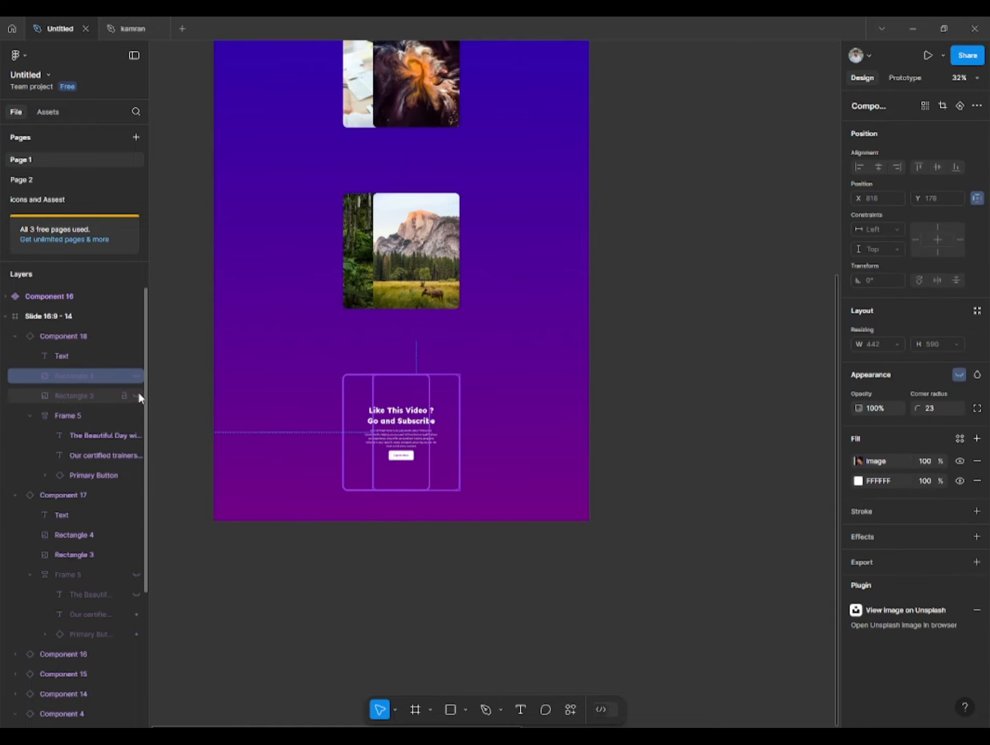
click(139, 391)
click(136, 397)
click(137, 396)
click(135, 376)
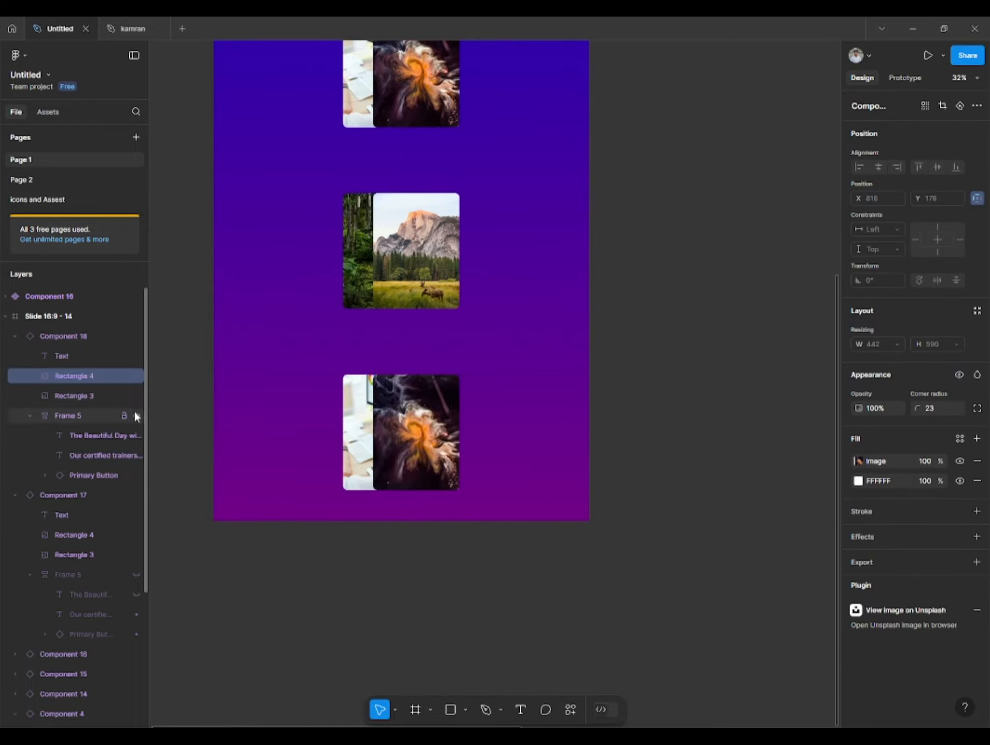
Set the opacity of Component 18's nested Frame 5 to 0%, keeping the frame's visibility on.
click(135, 415)
click(173, 467)
click(136, 416)
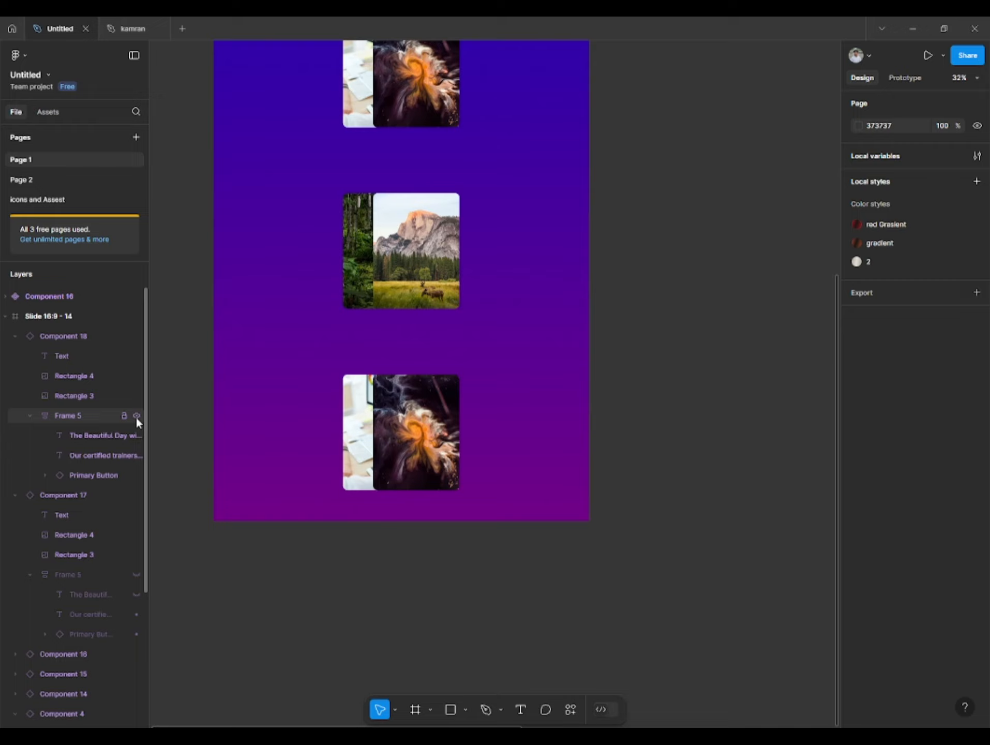
click(85, 417)
click(894, 513)
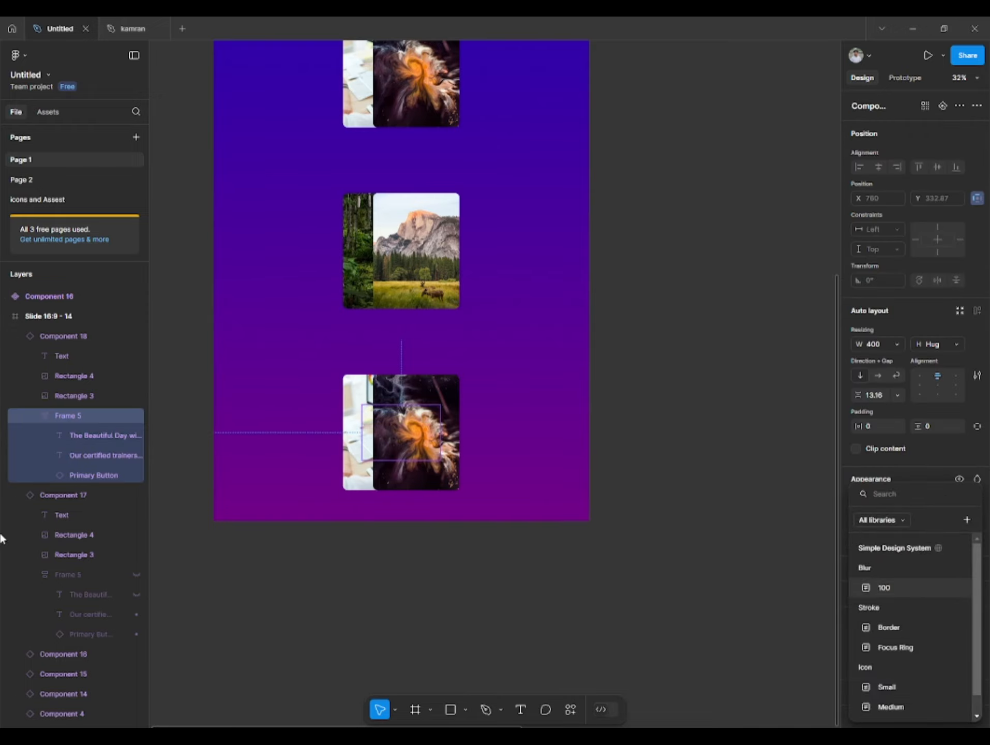
click(911, 475)
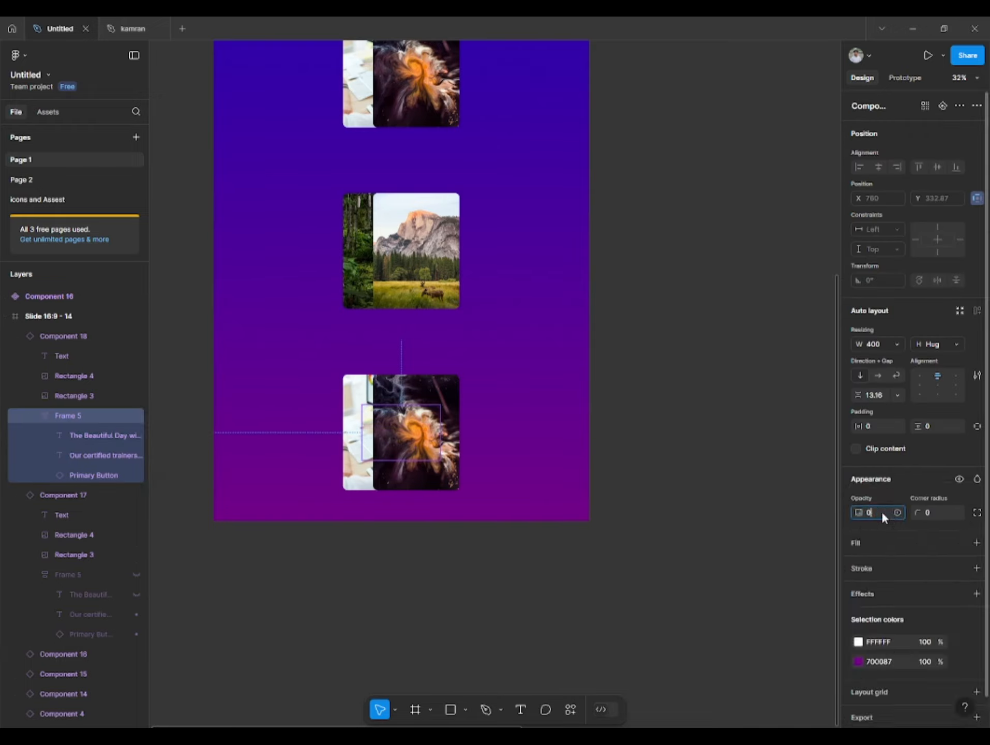
click(325, 665)
Fill Rectangle 3 in Component 18 with the colourful word-tags photo from an Unsplash search for "subscribe".
scroll(337, 633, down, 5)
scroll(260, 572, up, 6)
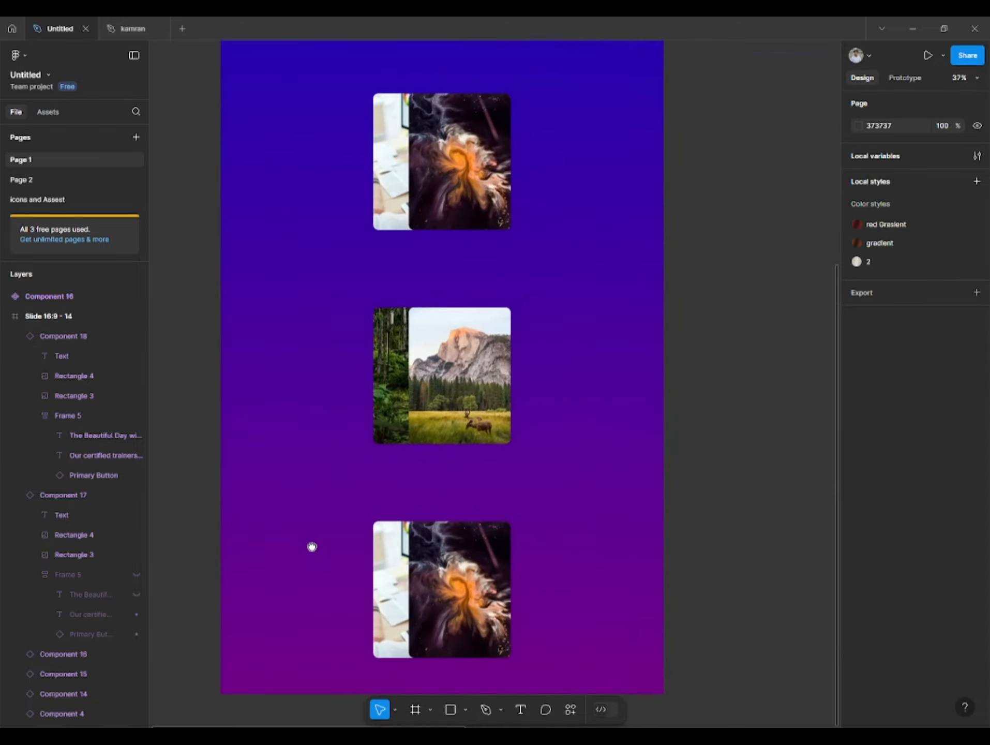
click(313, 569)
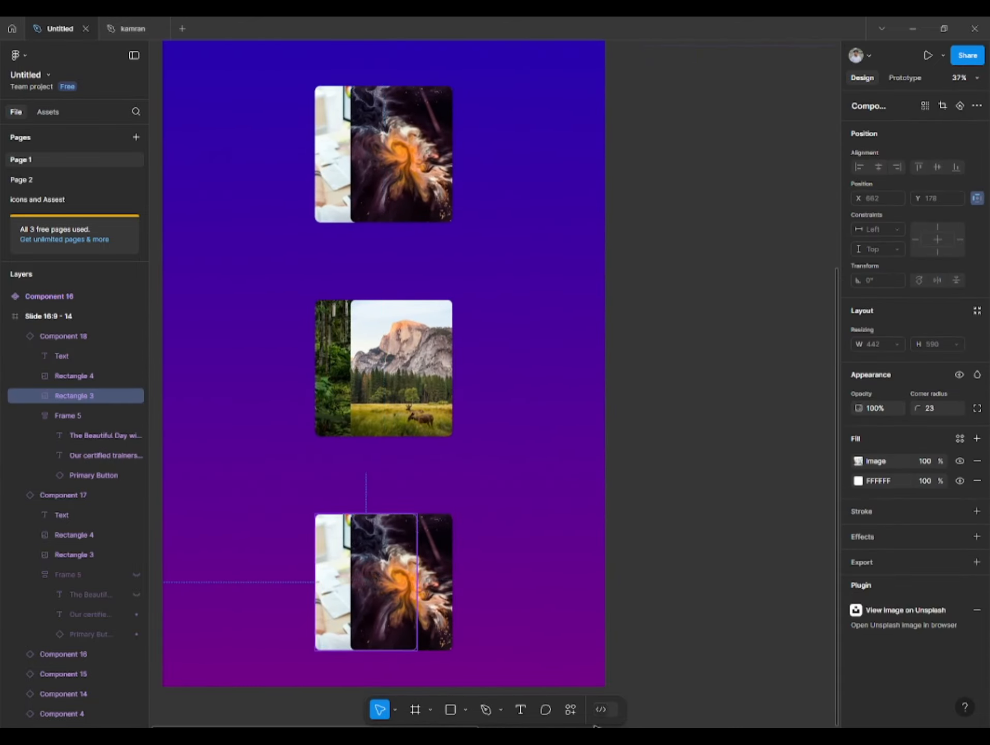
key(ctrl+k)
click(426, 550)
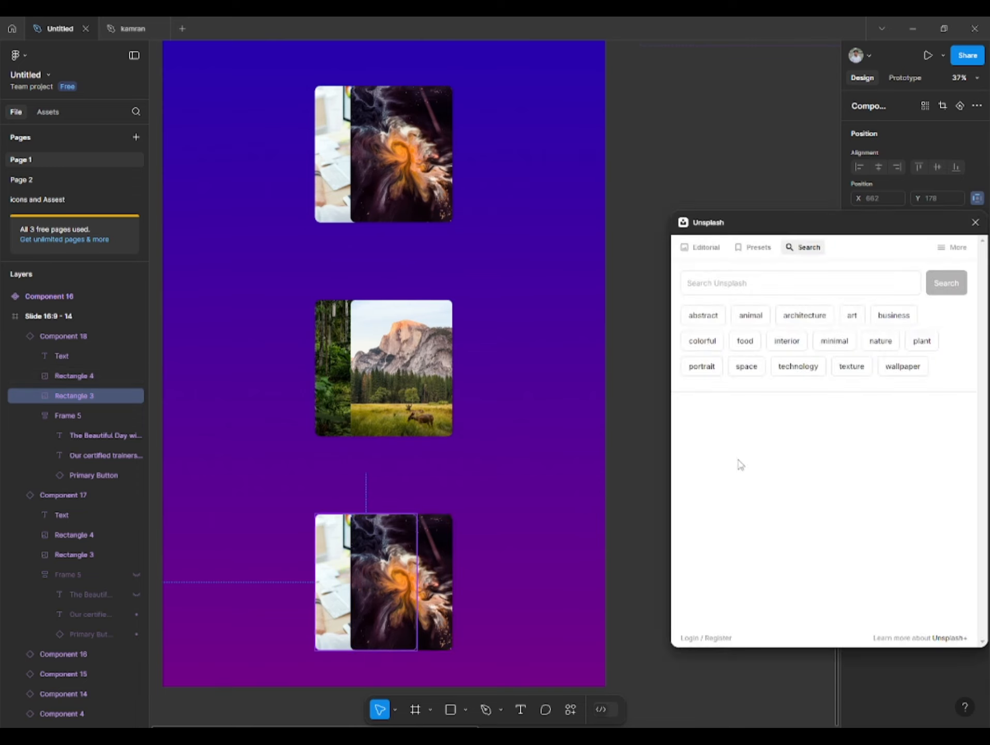
click(894, 315)
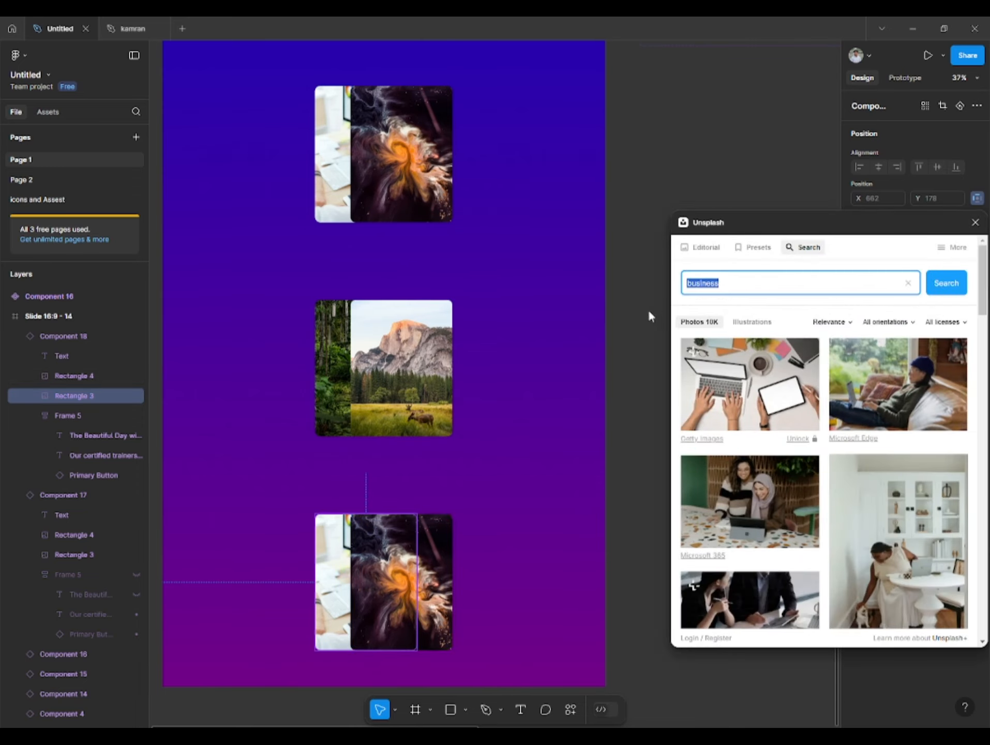
key(Return)
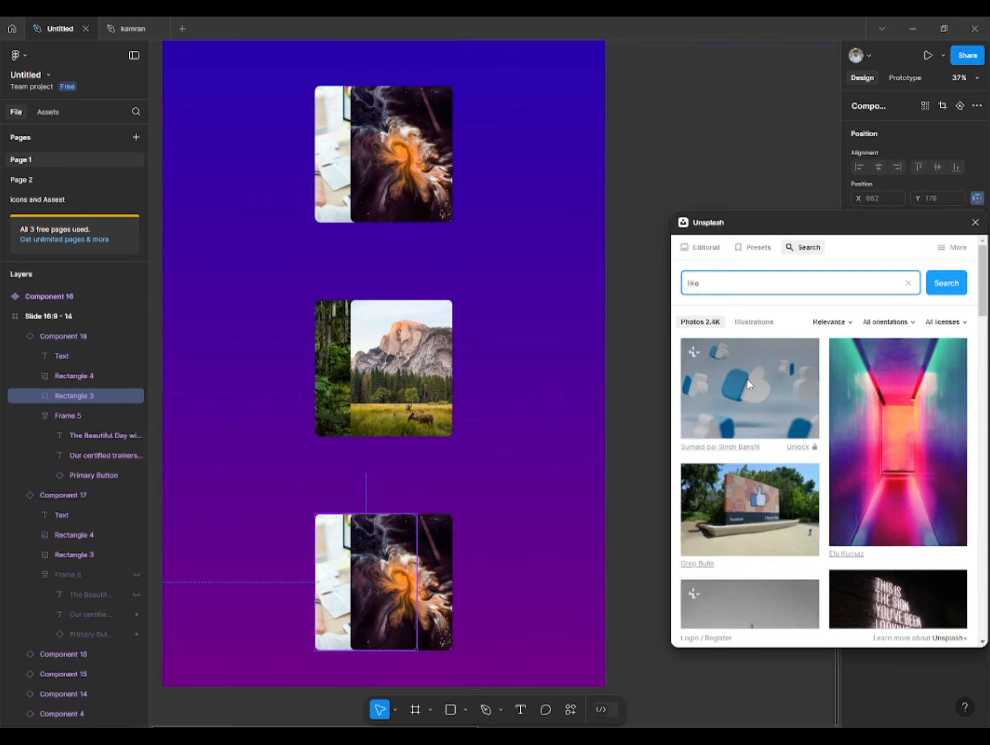
click(729, 283)
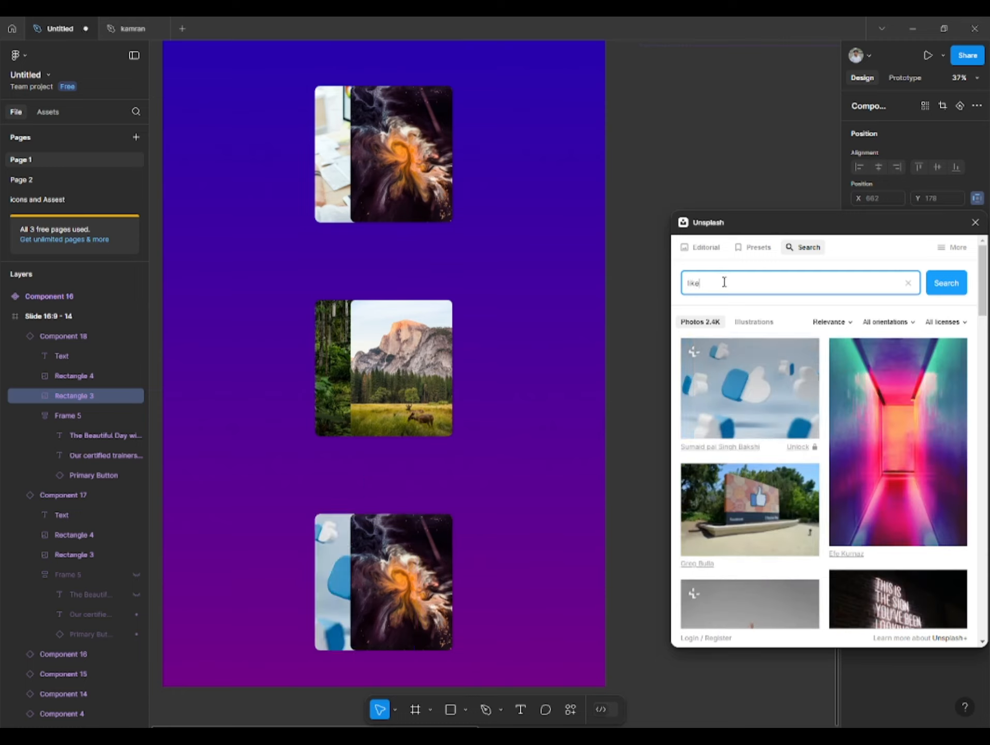
text(subscribe)
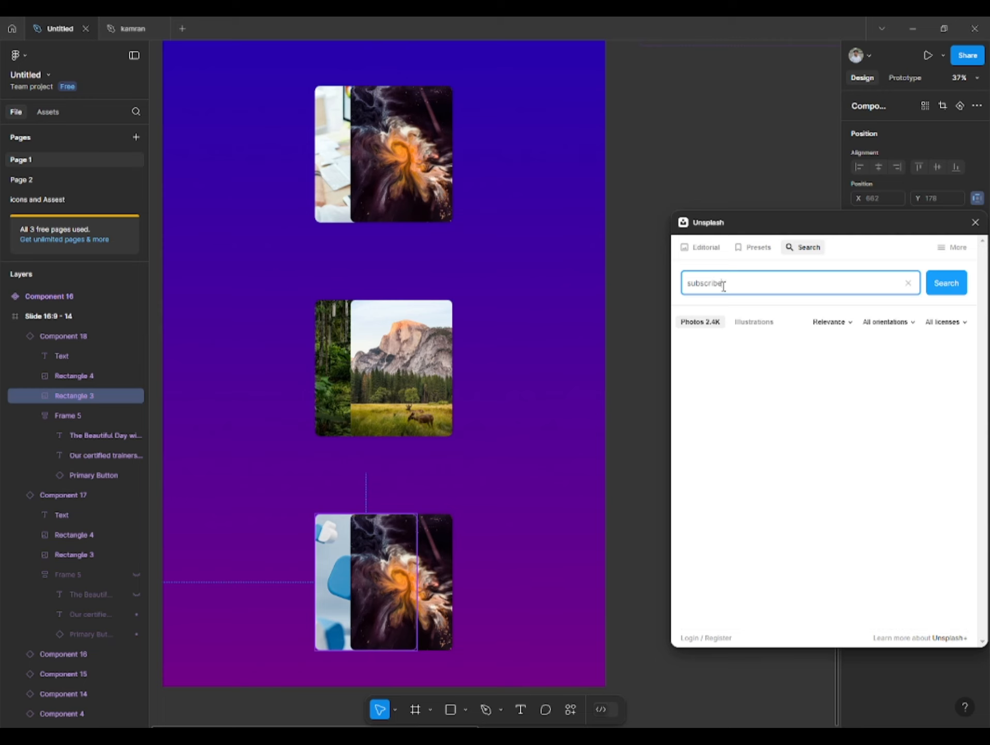
click(730, 392)
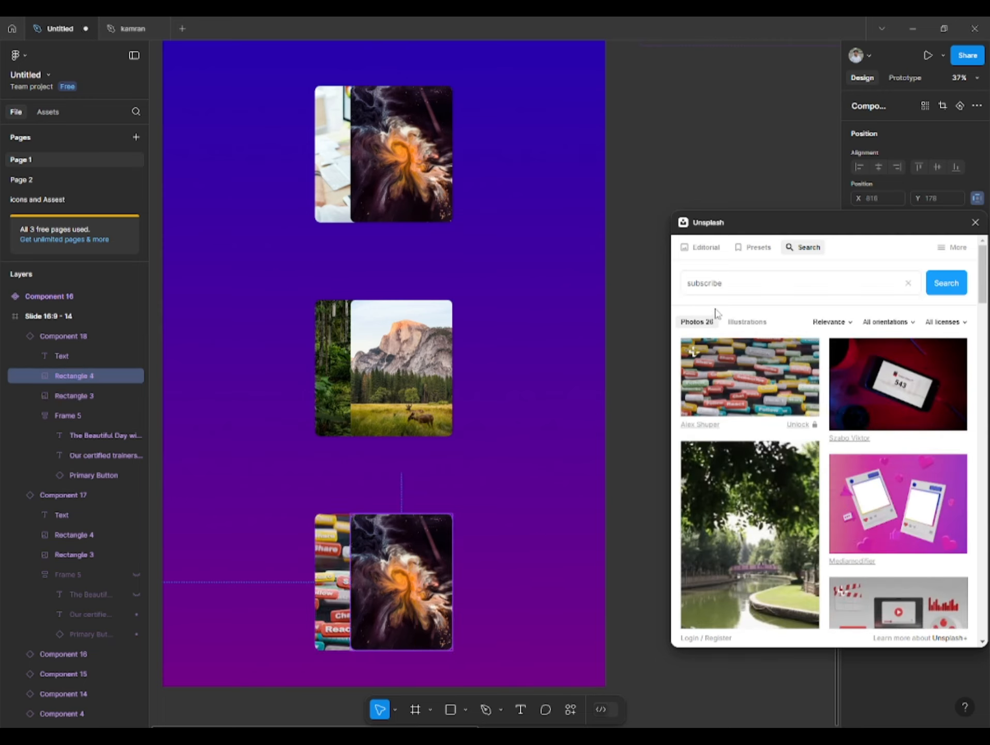
Fill Rectangle 4 in Component 18 with the blue-and-white thumbs-up image from an Unsplash search for "like", and close the plugin.
double_click(730, 288)
key(Return)
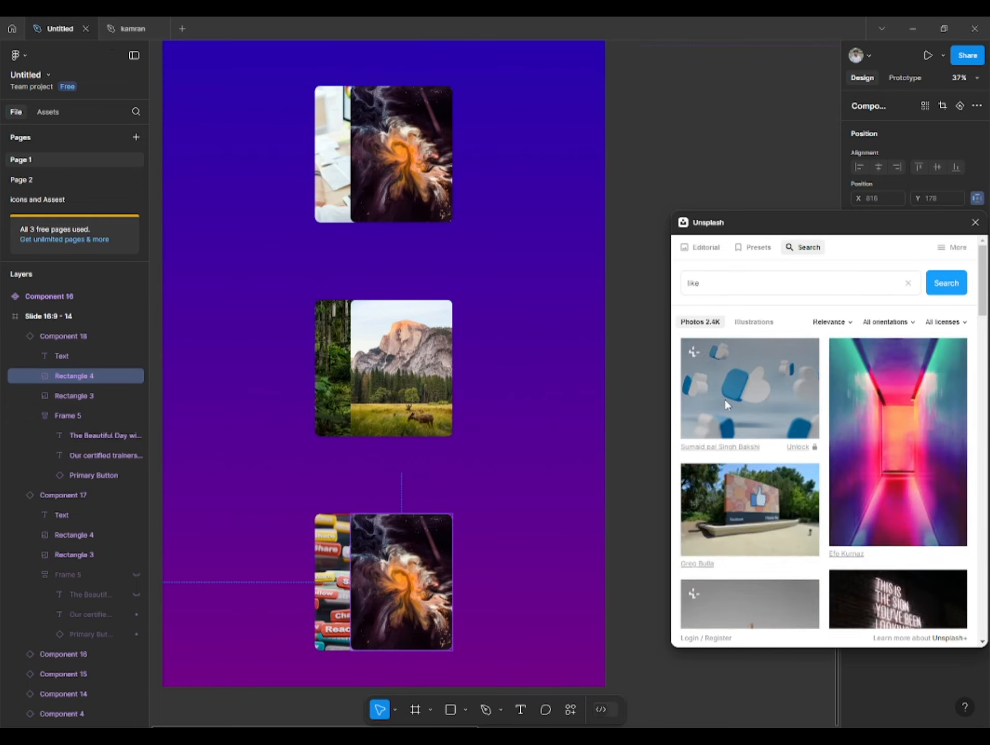
click(725, 399)
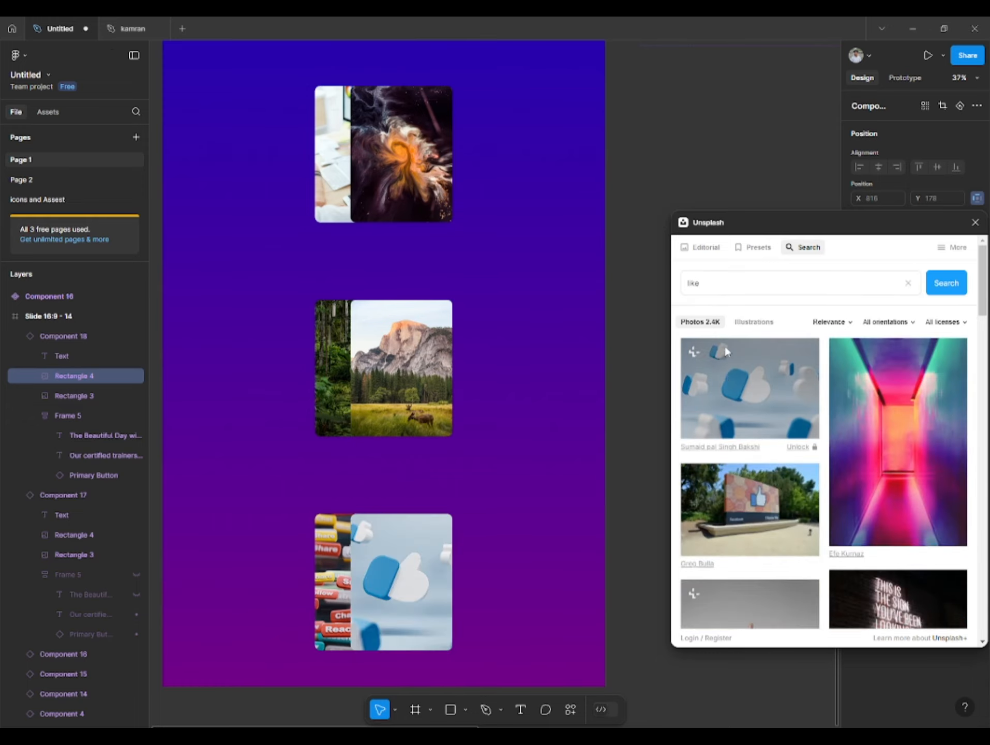
click(802, 164)
click(975, 223)
Connect Component 16's Frame 4 variant to its Frame 5 variant with a prototype interaction.
scroll(535, 502, down, 3)
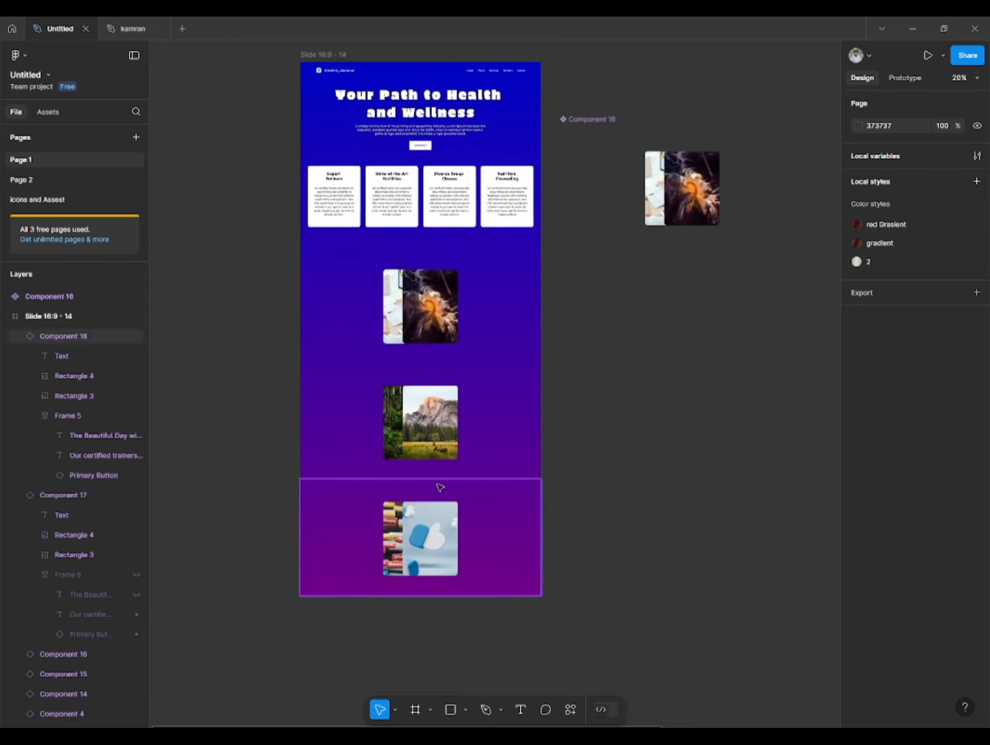
scroll(456, 360, right, 5)
click(428, 366)
click(904, 78)
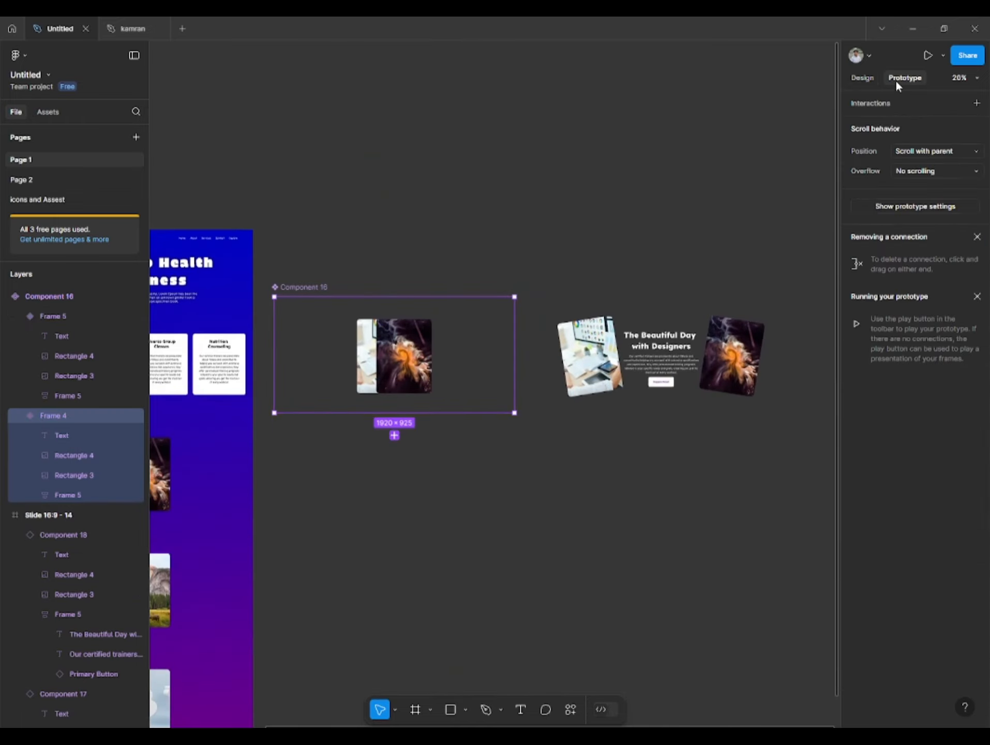
scroll(466, 425, up, 3)
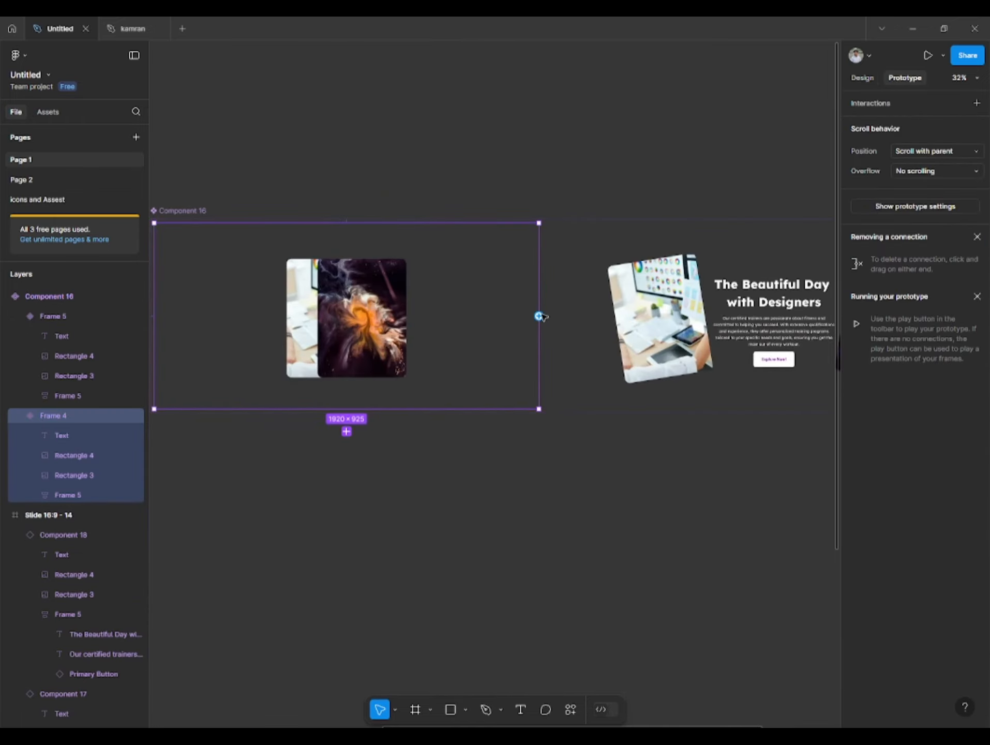
drag(600, 317, 637, 316)
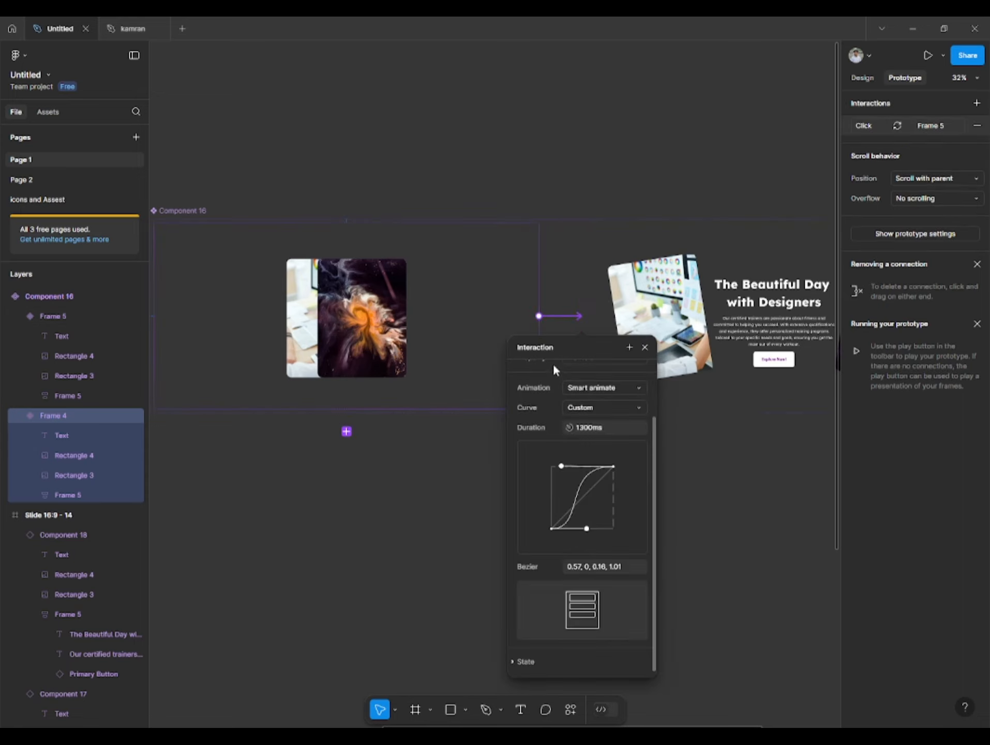
Set the interaction's trigger to While hovering, using Smart animate with the Custom curve, and close its settings.
scroll(631, 419, up, 2)
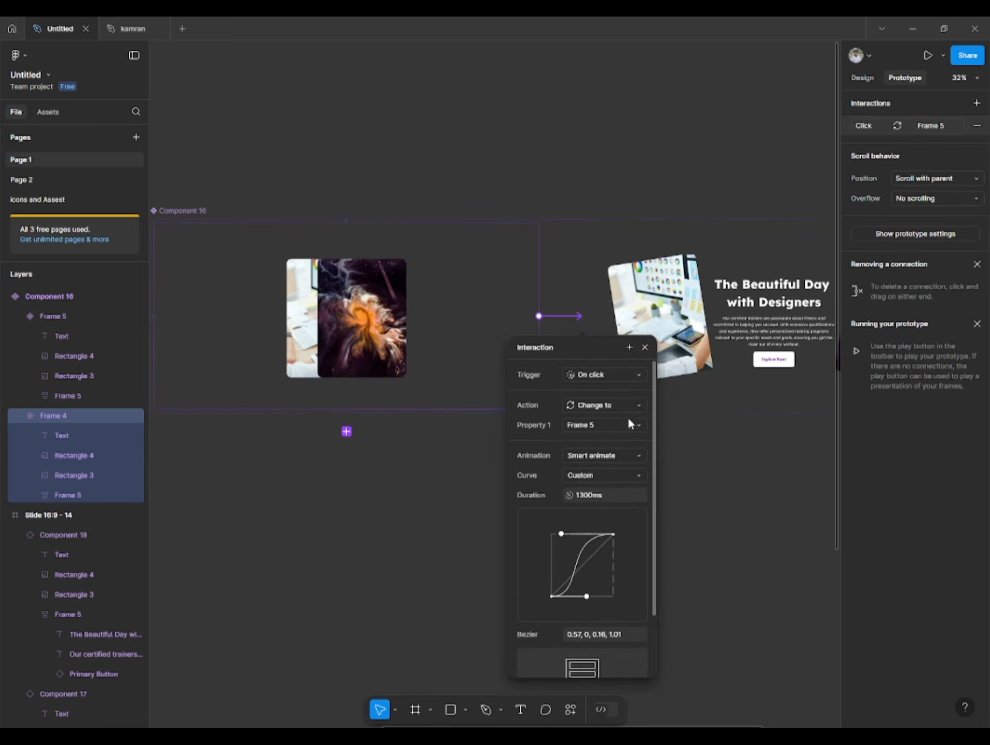
click(621, 381)
click(613, 403)
click(599, 457)
click(605, 455)
click(603, 473)
click(603, 389)
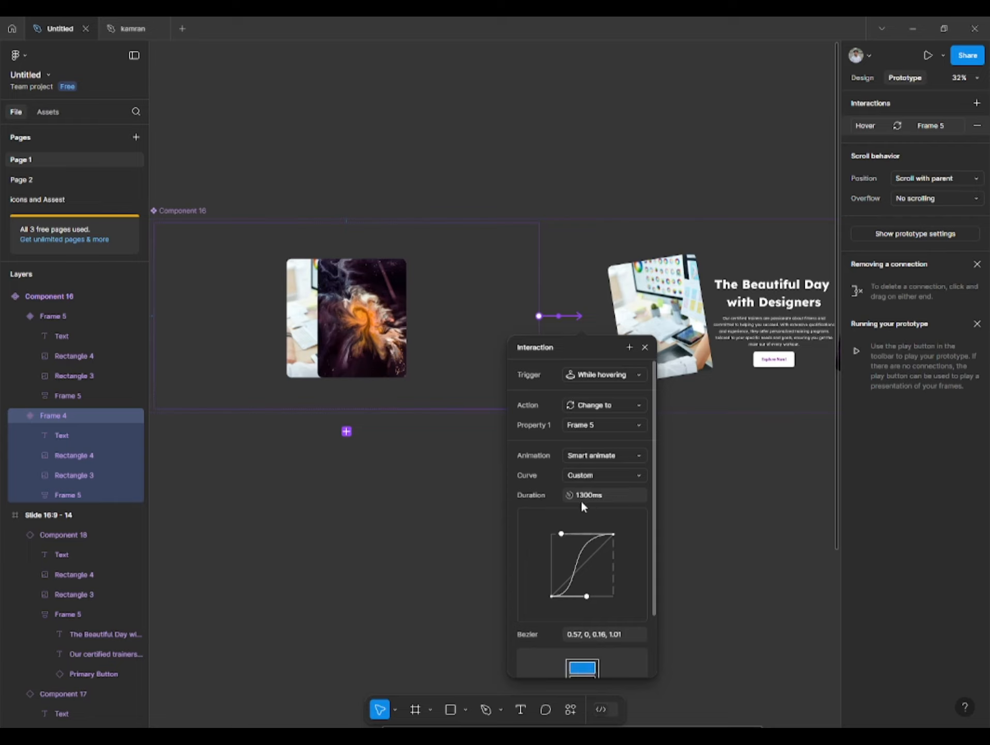
scroll(582, 507, down, 3)
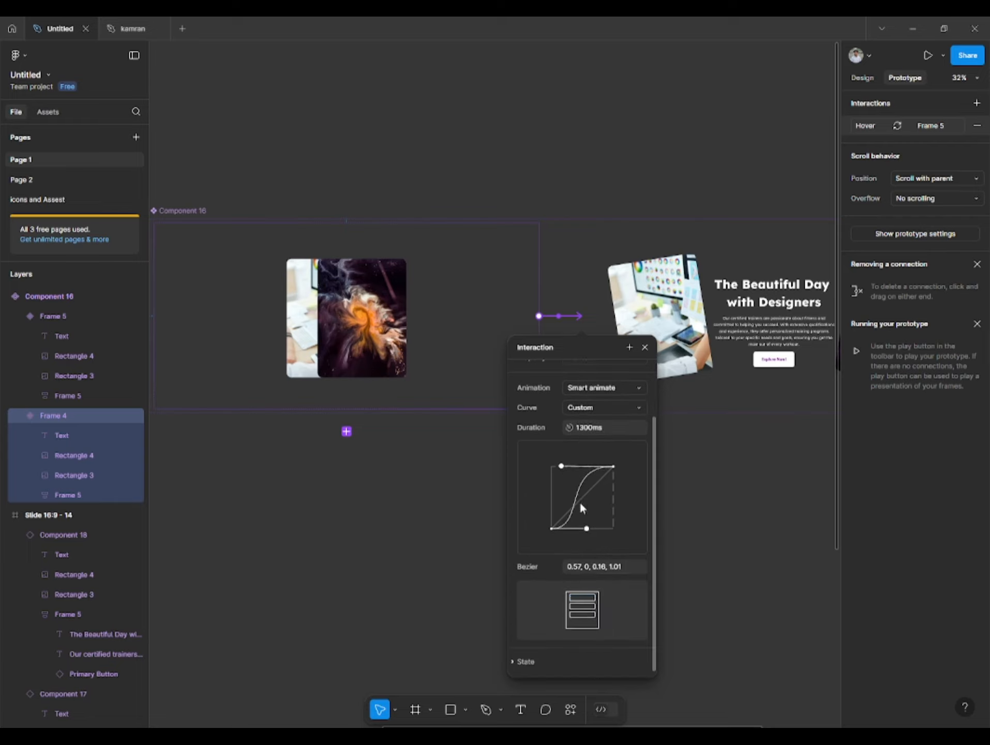
click(645, 347)
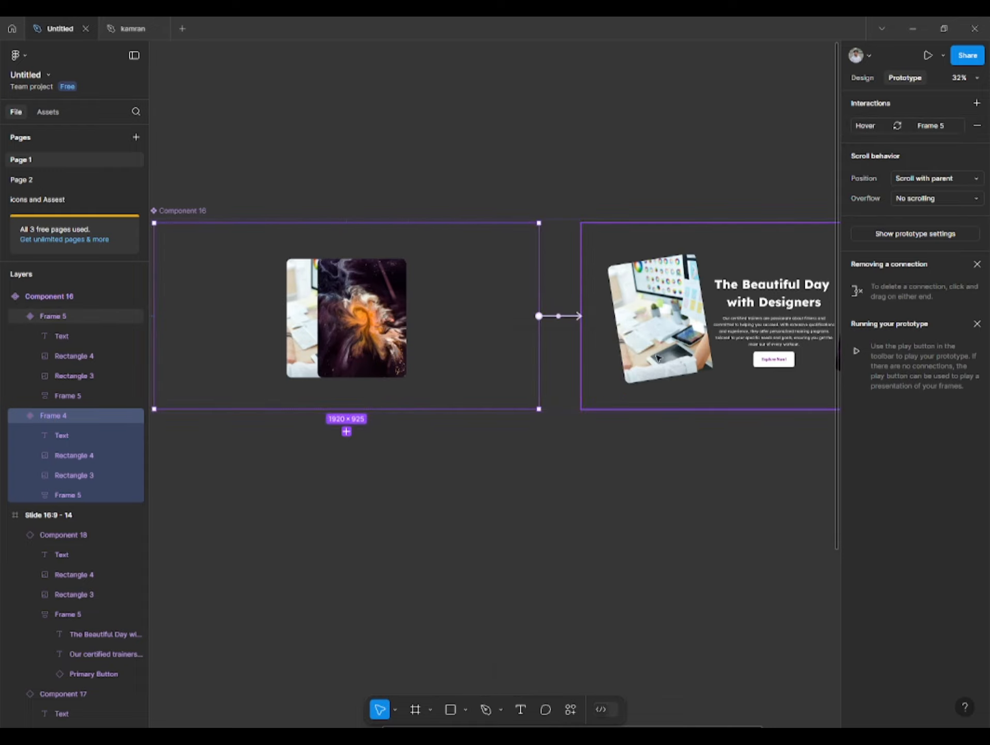
Present the Slide 16:9 - 14 frame as a prototype and view the page down to the first photo component.
scroll(244, 530, down, 1)
drag(244, 530, 734, 424)
scroll(615, 329, up, 8)
click(318, 353)
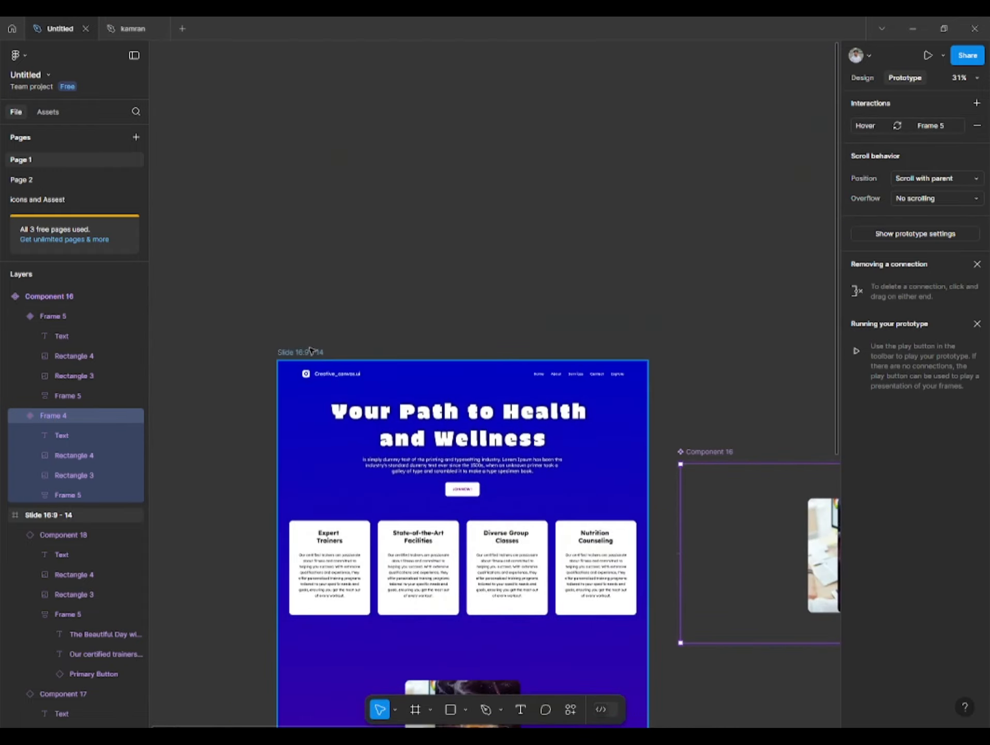
click(928, 52)
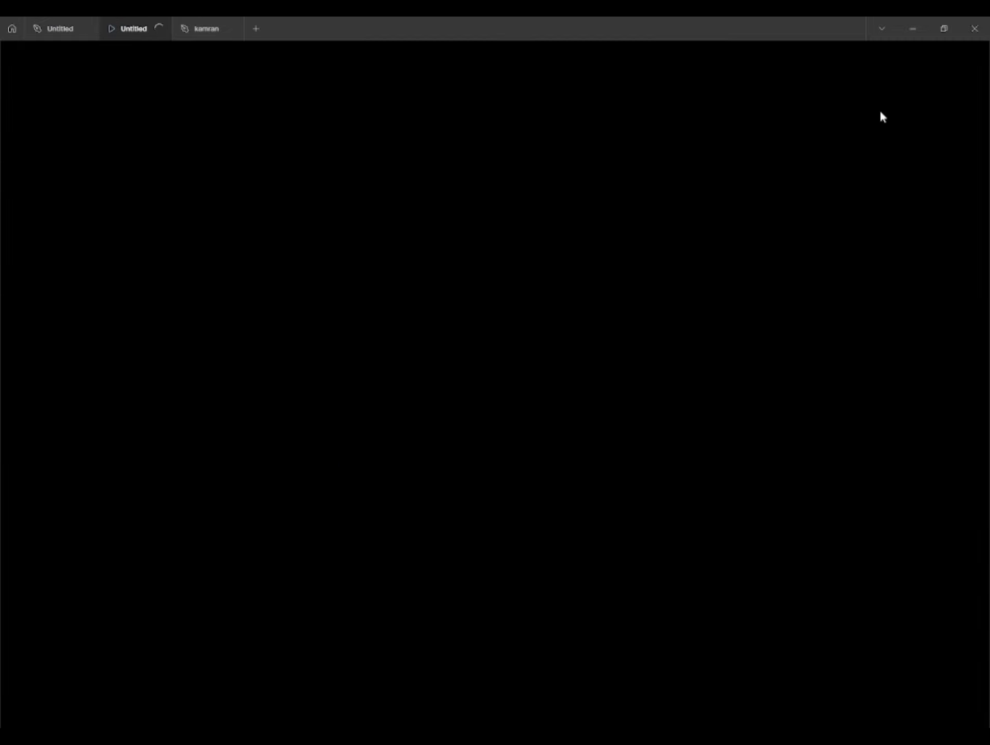
scroll(512, 182, down, 4)
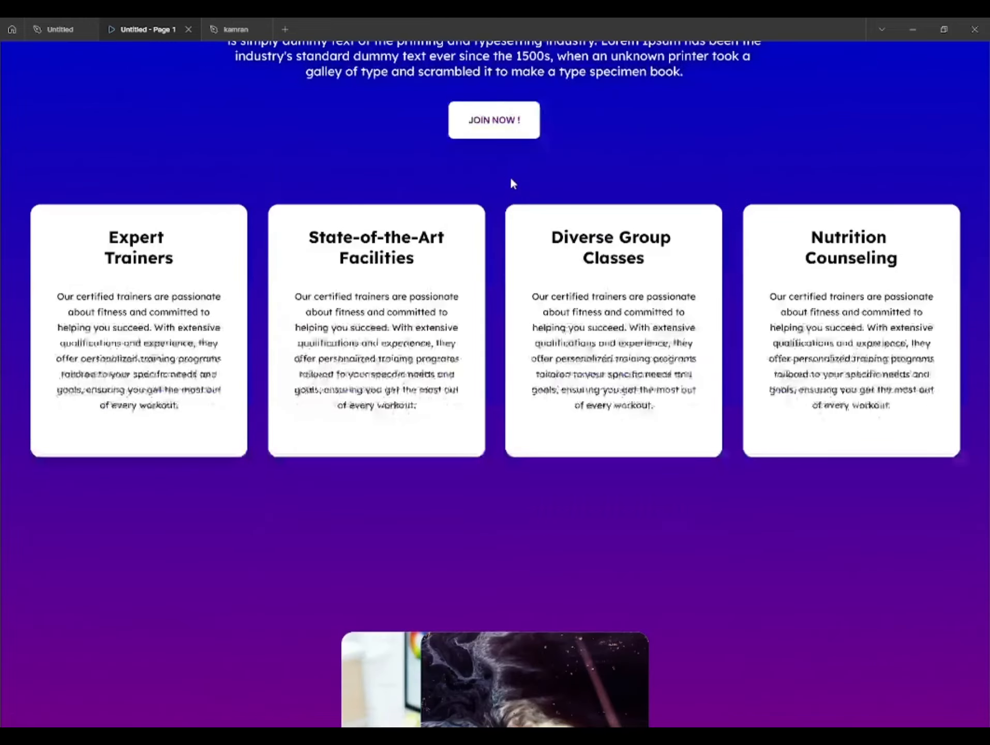
scroll(511, 170, down, 5)
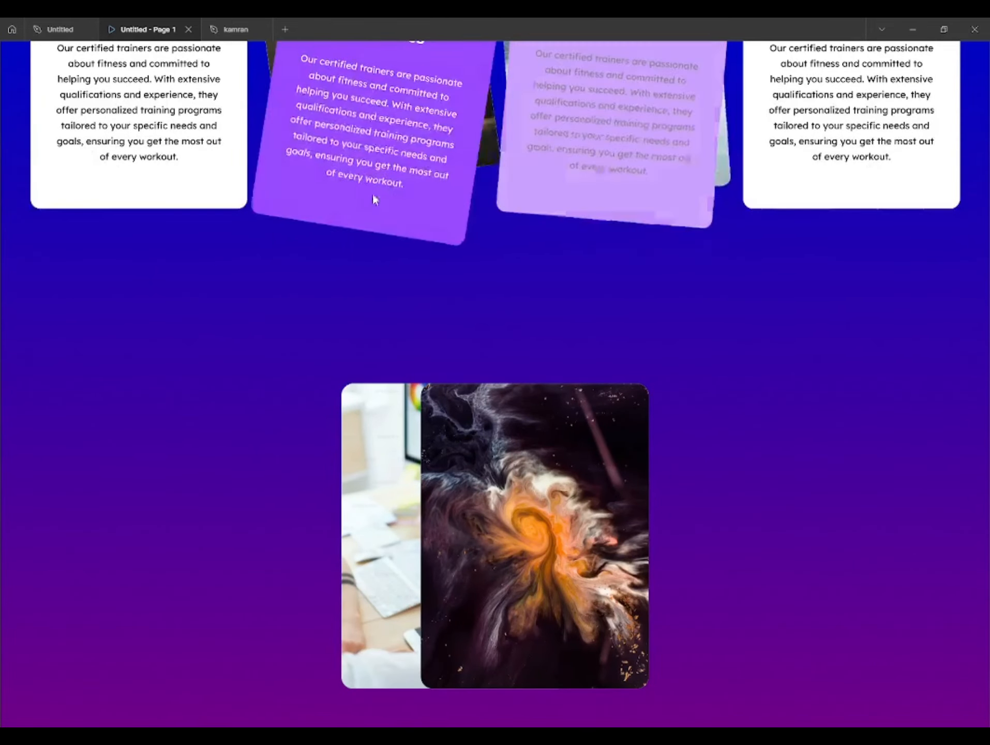